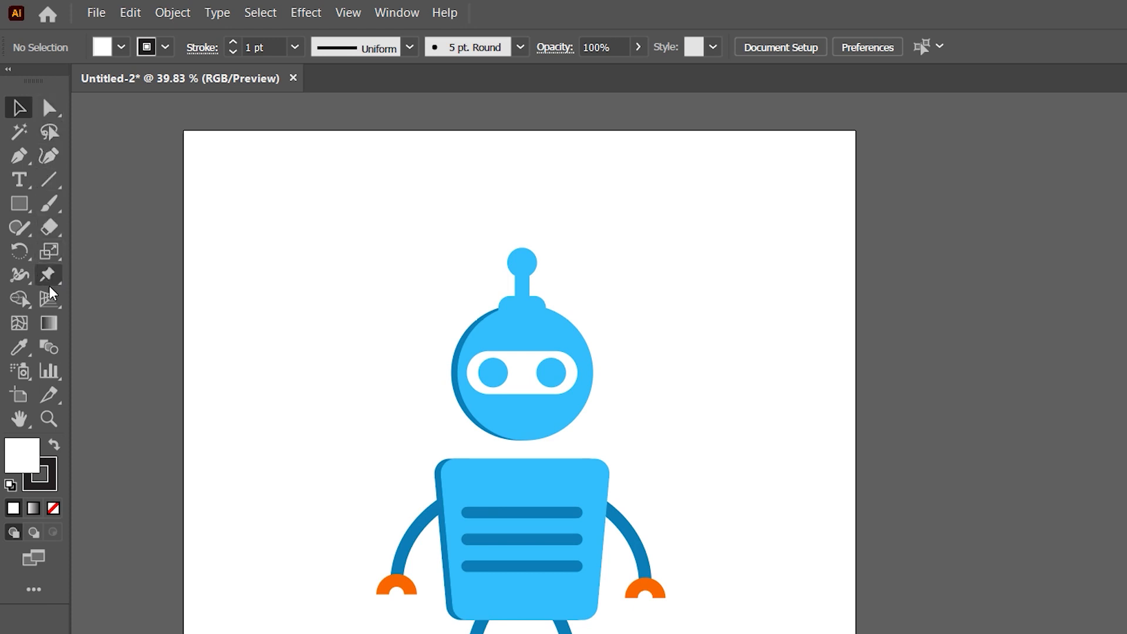
- Switch the active tool from Free Transform to Puppet Warp
left_click_drag(59, 275, 112, 275)
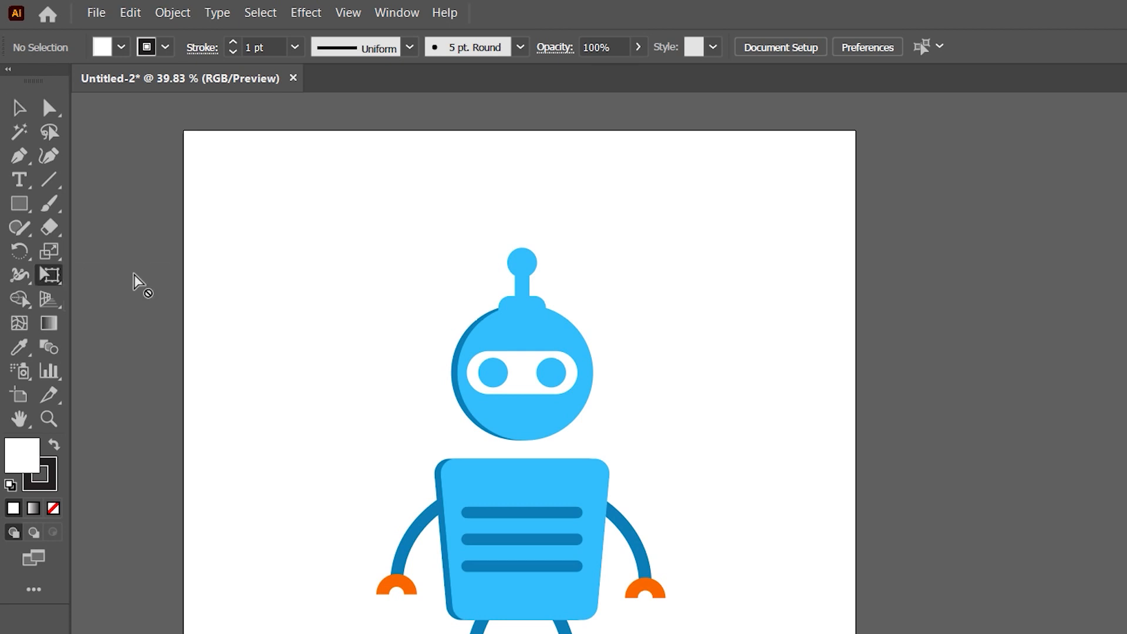
left_click(47, 273)
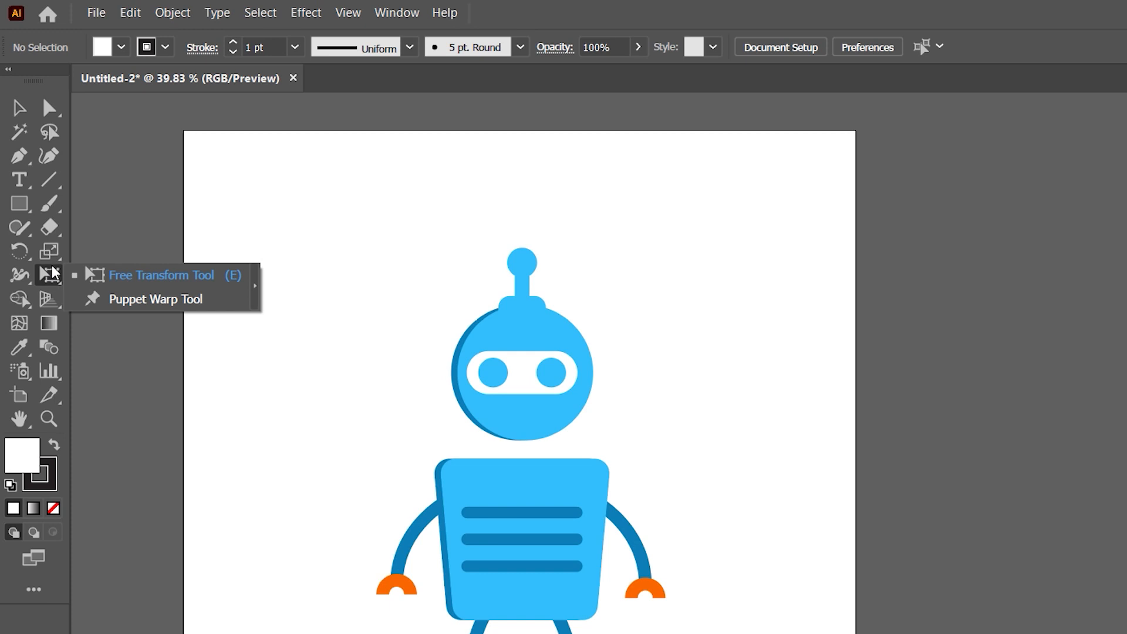
left_click(145, 301)
- Duplicate the artboard together with its robot and place the copy beside the original
scroll(773, 445, "down", 2)
scroll(826, 466, "right", 5)
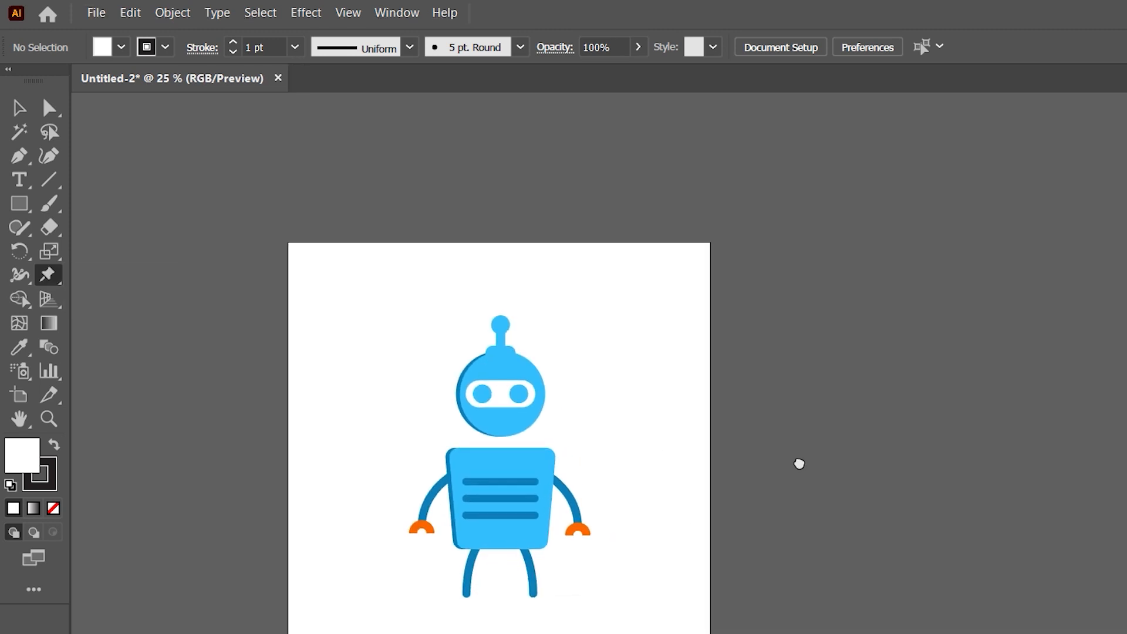
scroll(770, 461, "down", 1)
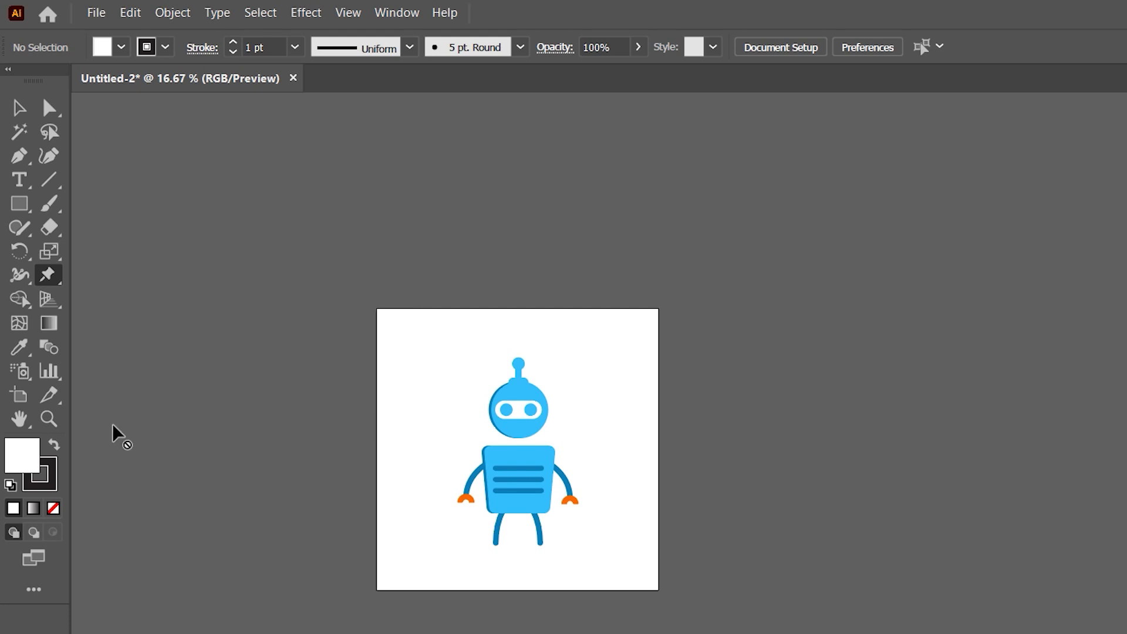
left_click(24, 401)
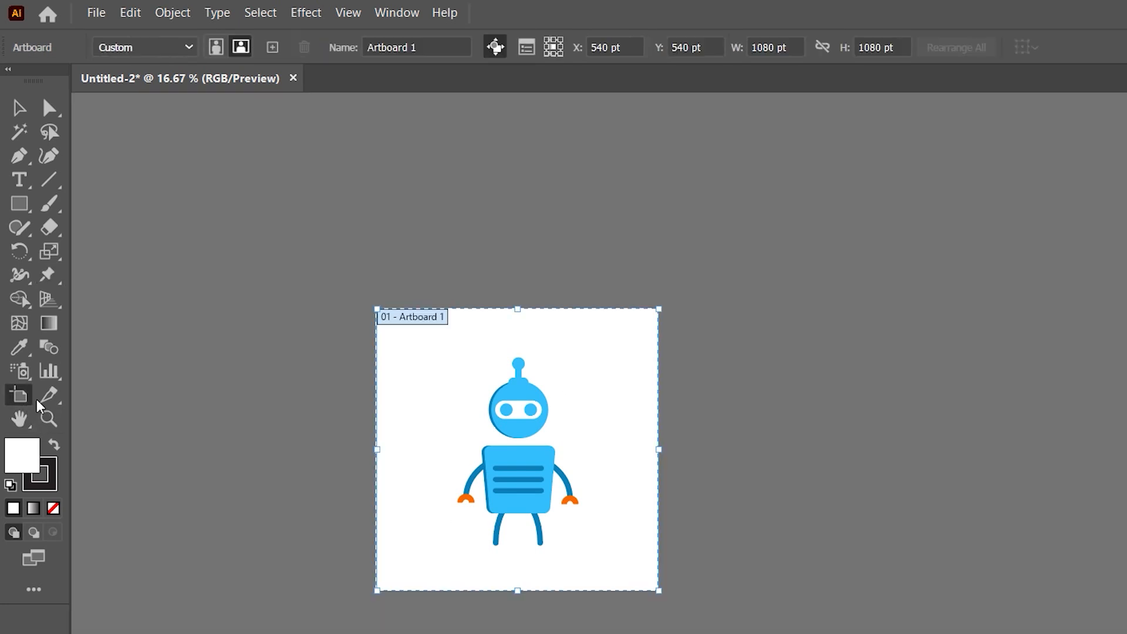
left_click_drag(502, 490, 806, 492)
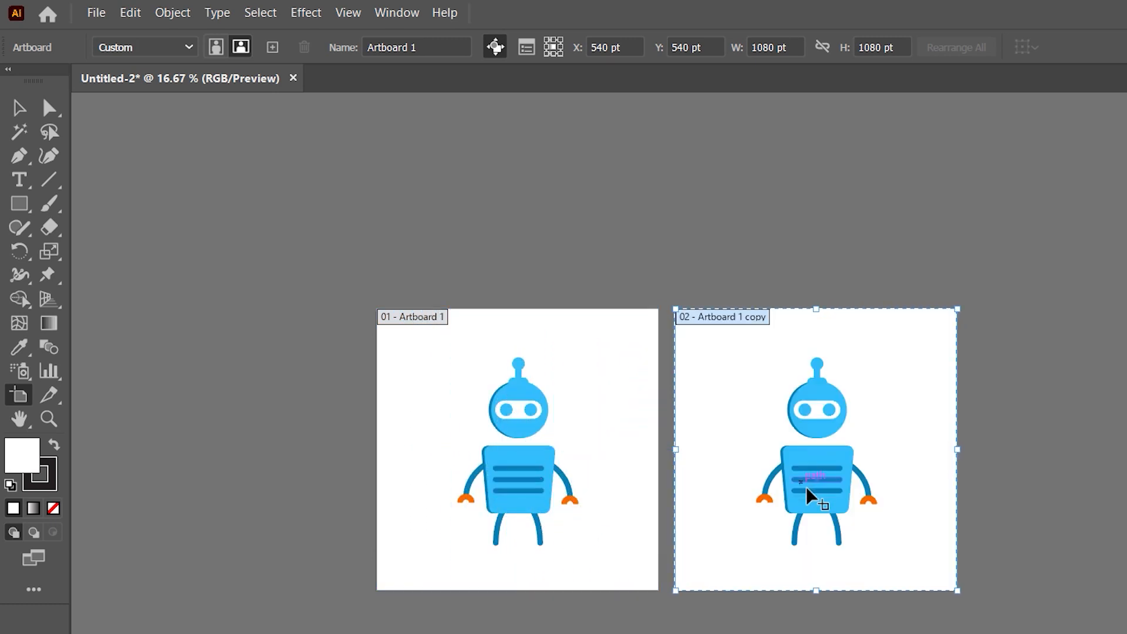
- Select the robot on the second artboard for Puppet Warp and add a pin on its right-hand claw
left_click(18, 108)
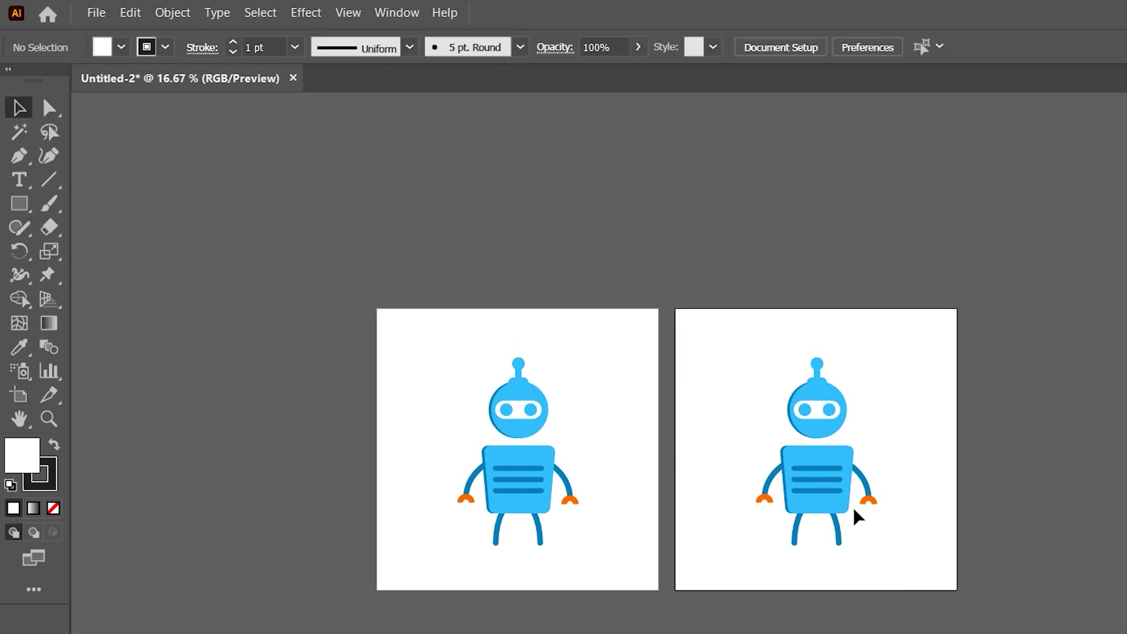
left_click(829, 470)
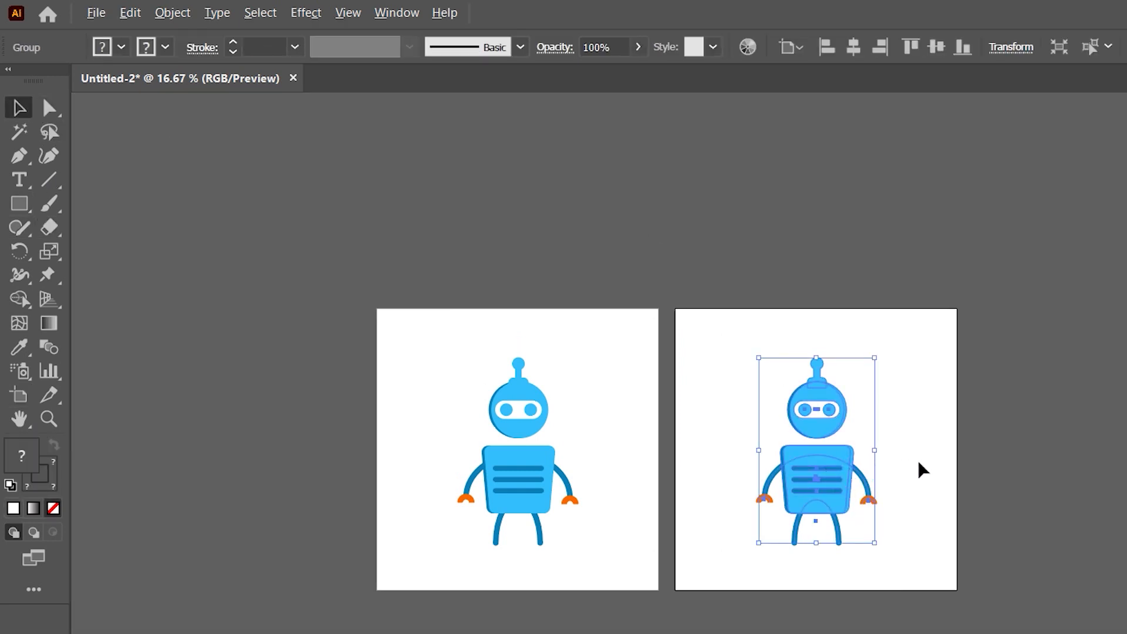
scroll(917, 460, "up", 1)
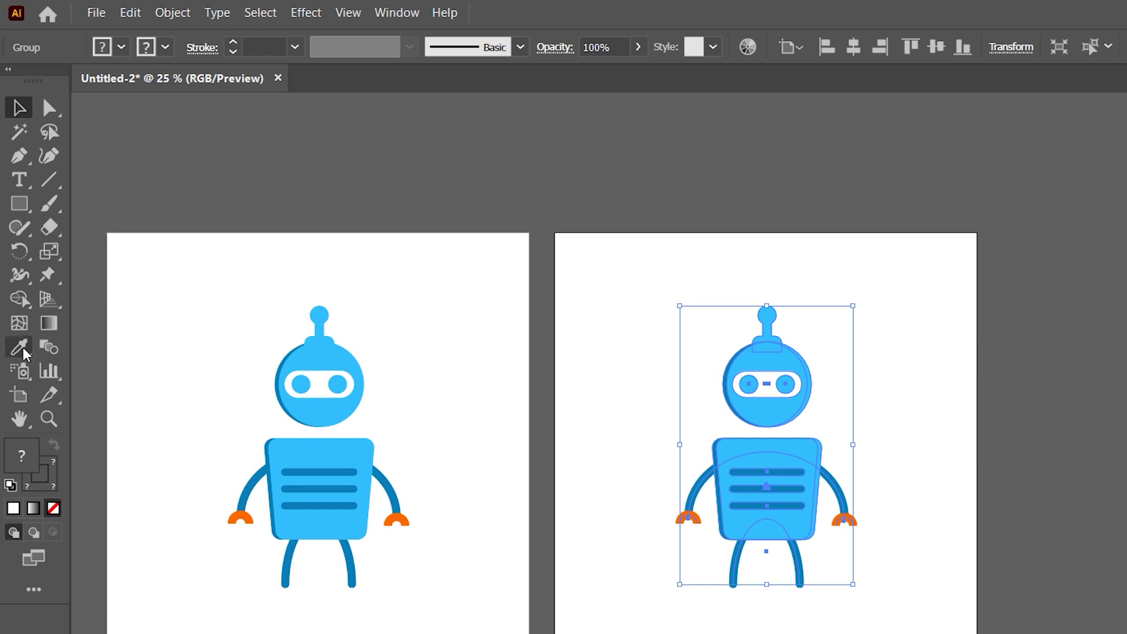
left_click(45, 276)
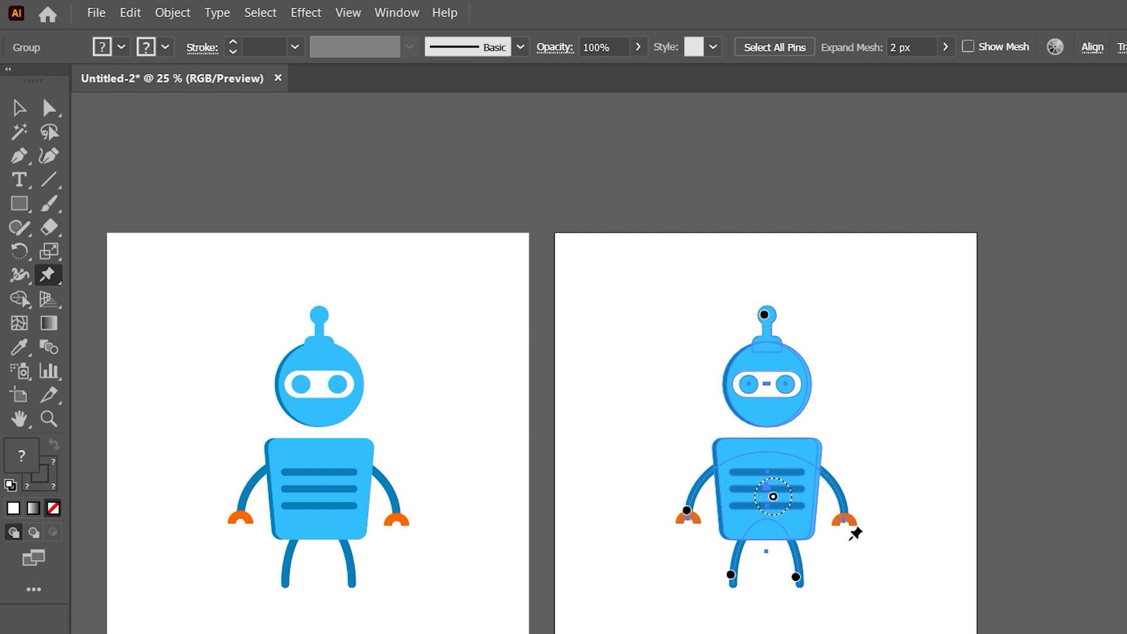
left_click(847, 516)
- Try raising the robot's left arm sideways, both without and with an extra pin on the torso's upper-left corner, and remove that pin
left_click_drag(687, 511, 650, 461)
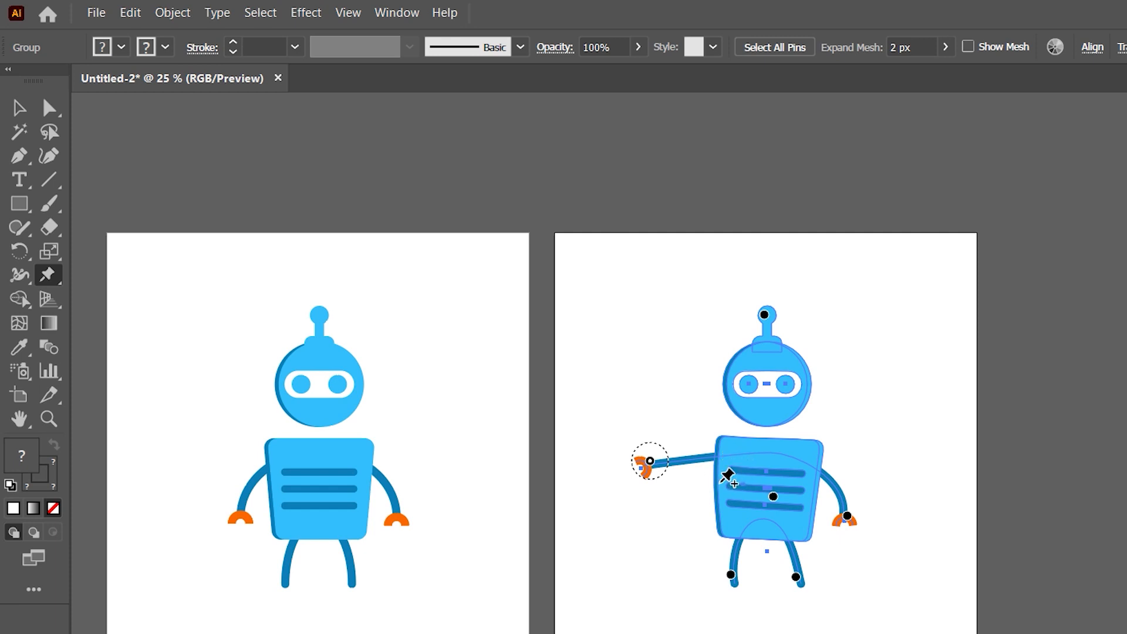
key("ctrl+z")
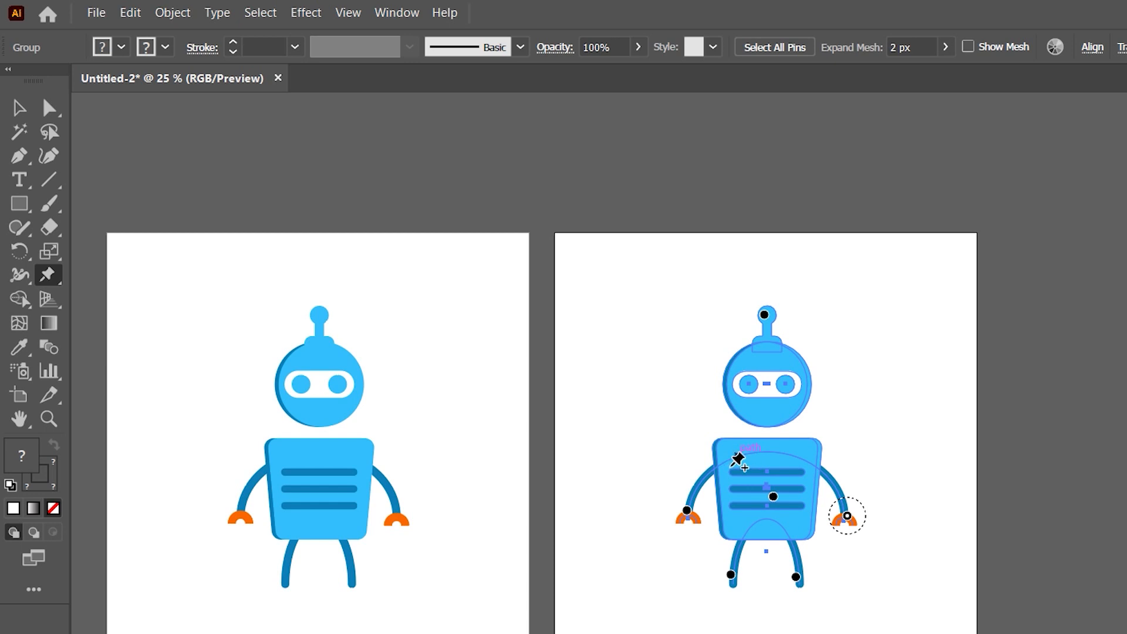
left_click(729, 450)
left_click_drag(687, 511, 670, 453)
left_click(728, 451)
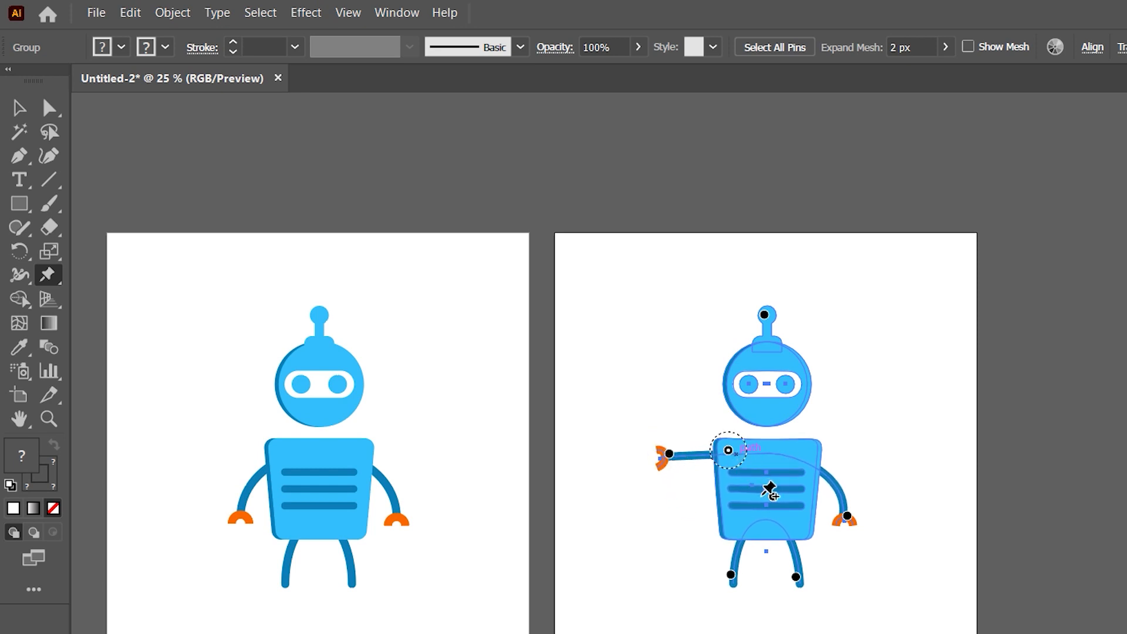
key("Delete")
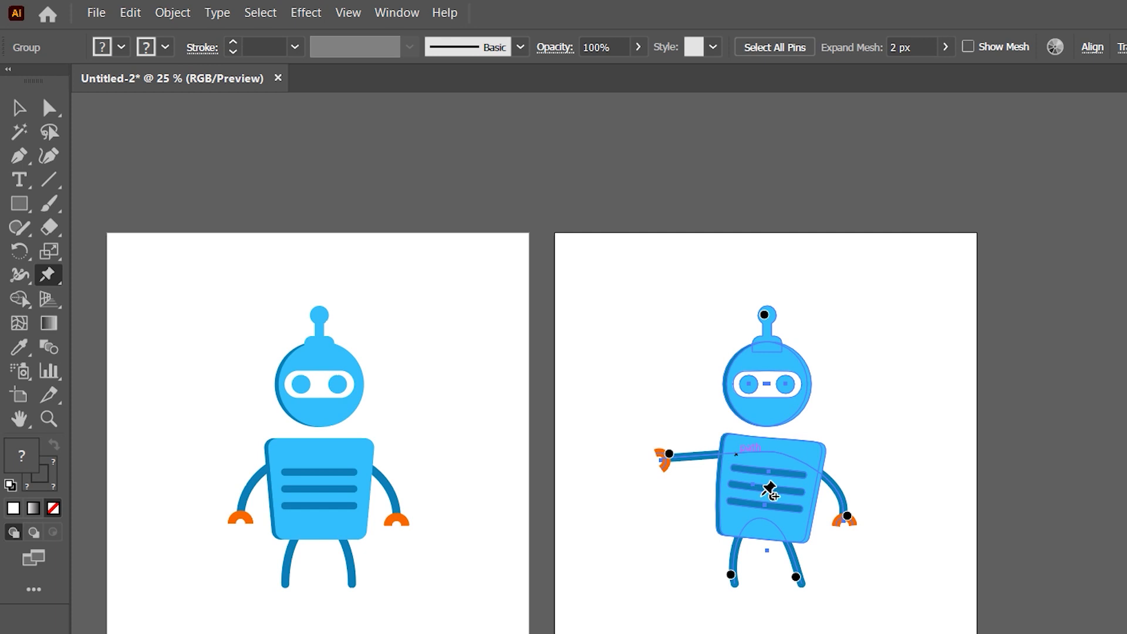
- Try a warp pin on the torso's upper-right corner and remove it
left_click(773, 496)
left_click(810, 451)
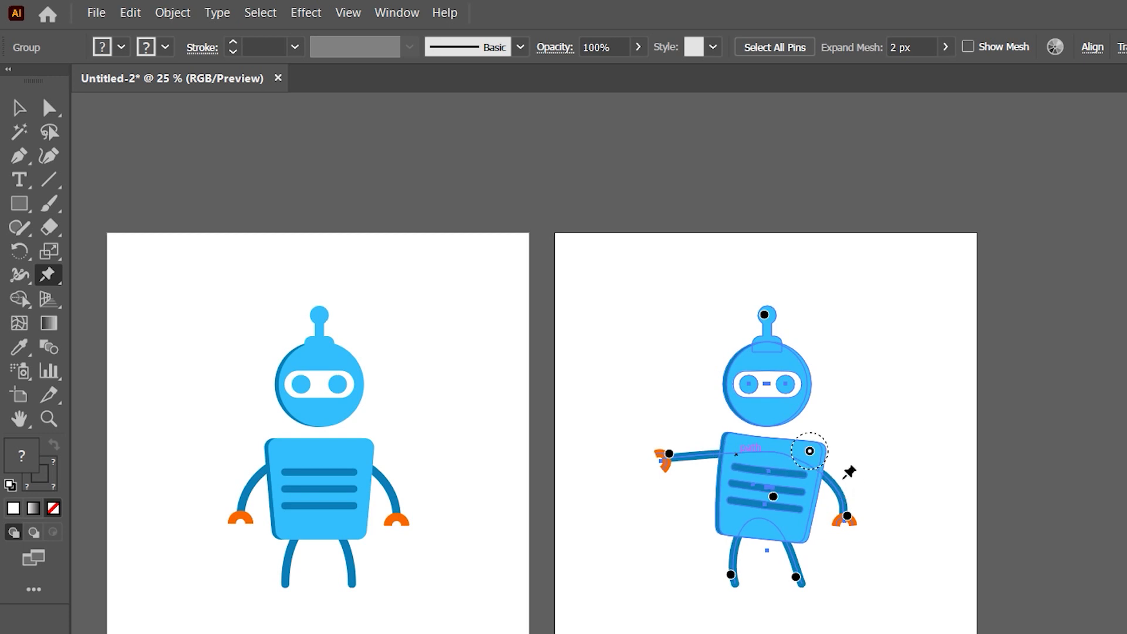
key("Delete")
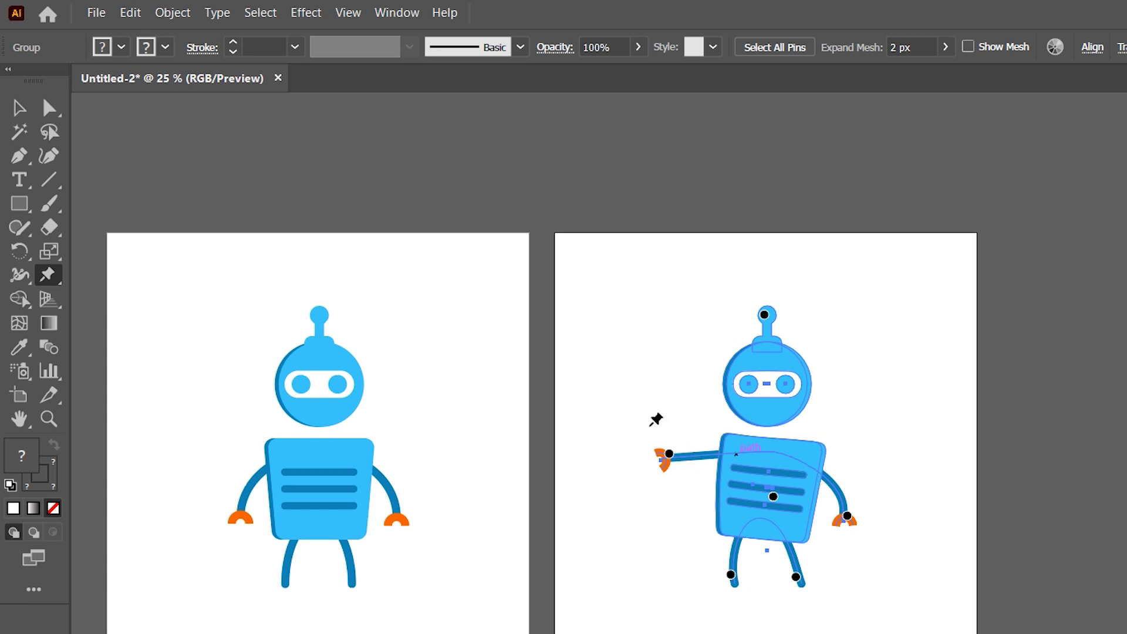
- Pose the robot's limbs by lowering the left arm beside the body, shifting the left foot outward and raising the right arm
left_click_drag(669, 454, 708, 528)
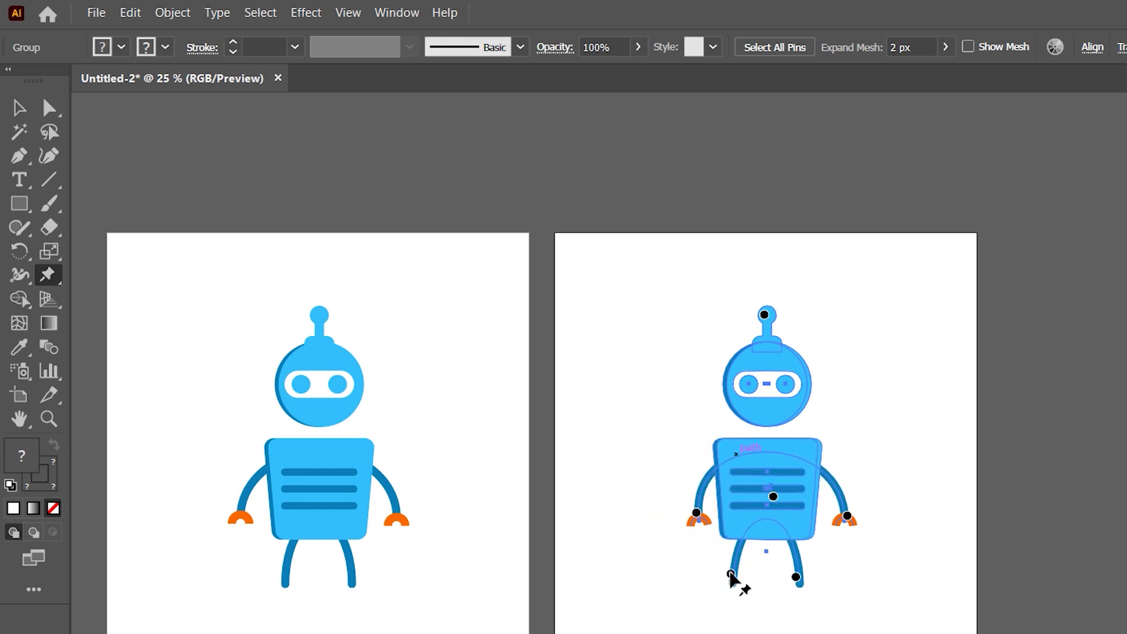
mouse_move(731, 575)
left_mouse_down()
mouse_move(704, 532)
mouse_move(735, 572)
mouse_move(725, 567)
left_mouse_up()
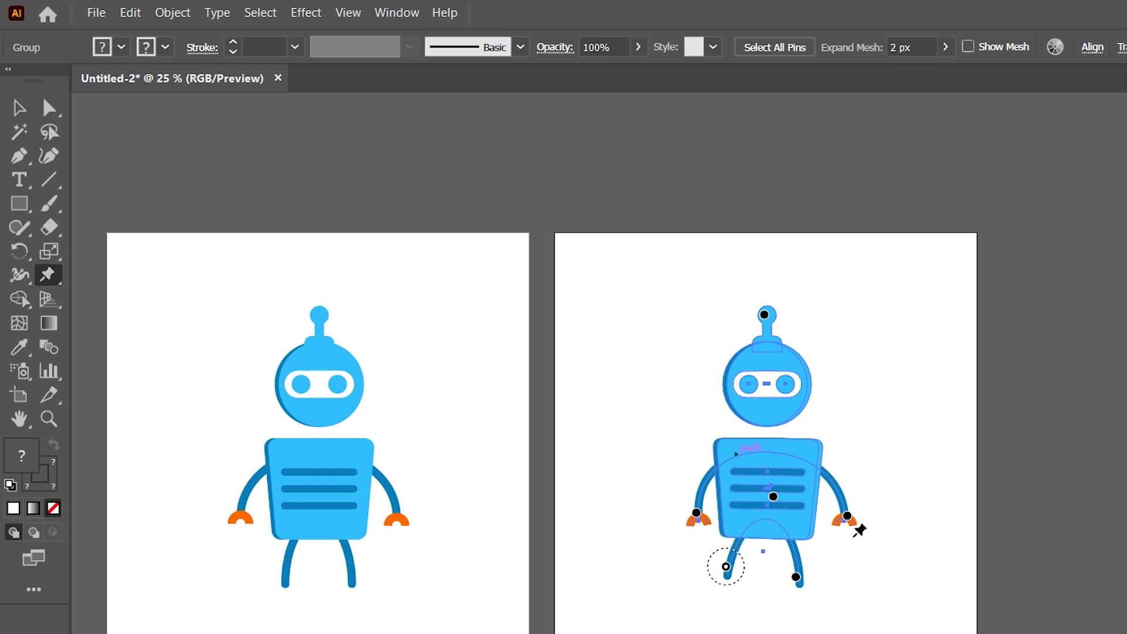
left_click_drag(847, 517, 869, 379)
- Pin the centre of the robot's face and tilt the head to the left with the antenna pin
left_click(766, 315)
left_click_drag(739, 321, 740, 321)
key("ctrl+z")
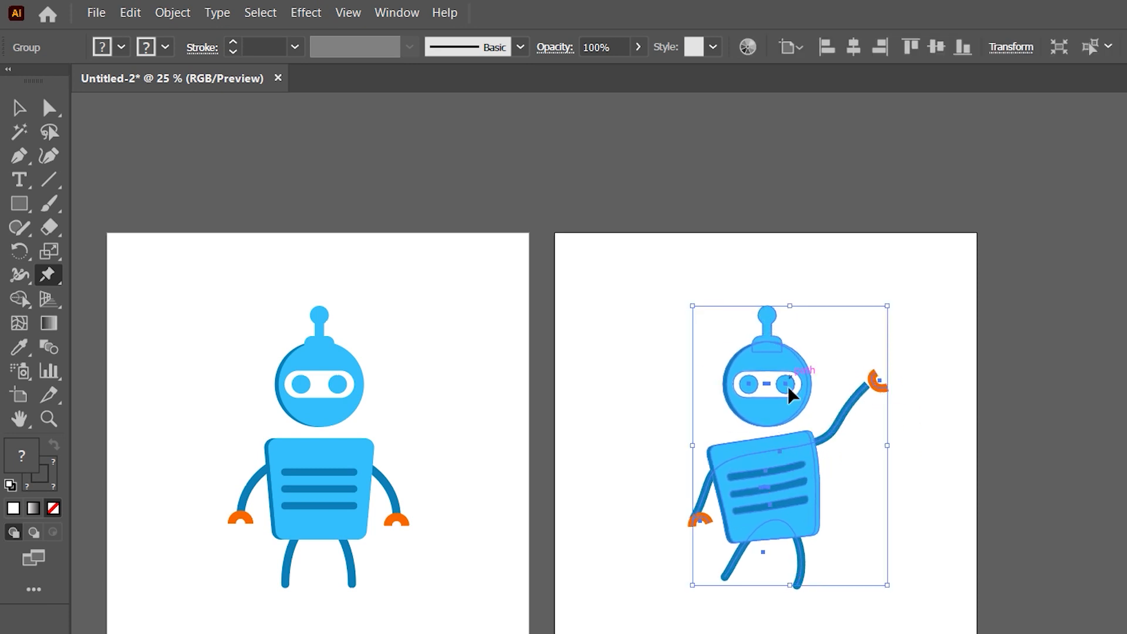
left_click(766, 390)
left_click_drag(765, 315, 705, 338)
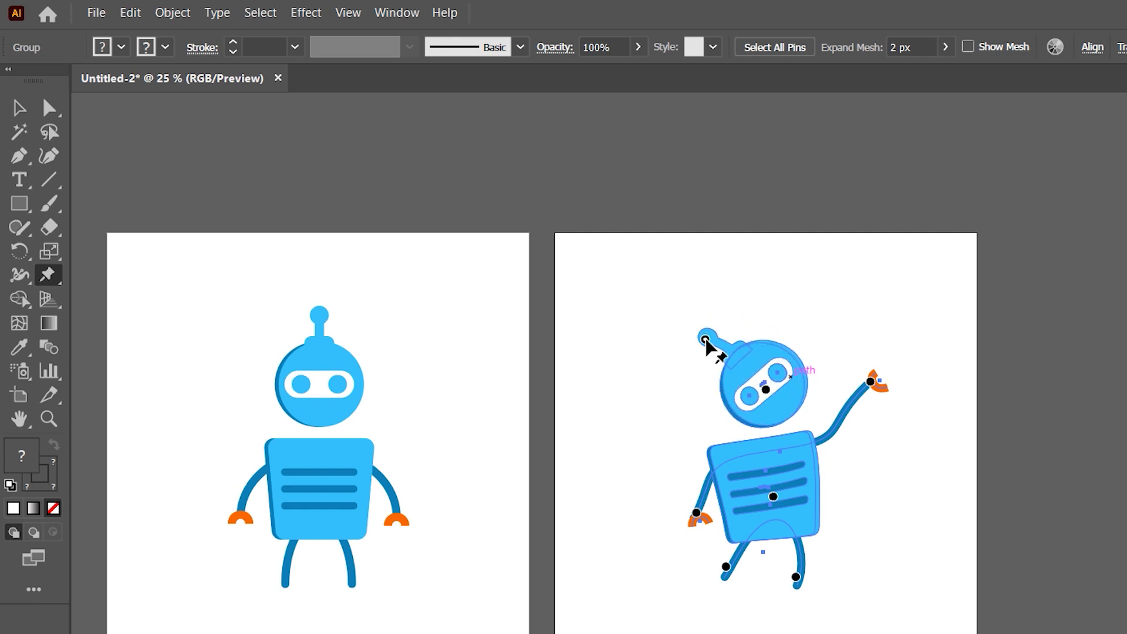
- Undo the warp edits back to the robot's original standing pose
key("ctrl+z")
key("ctrl+z")
key("ctrl+z")
key("ctrl+z")
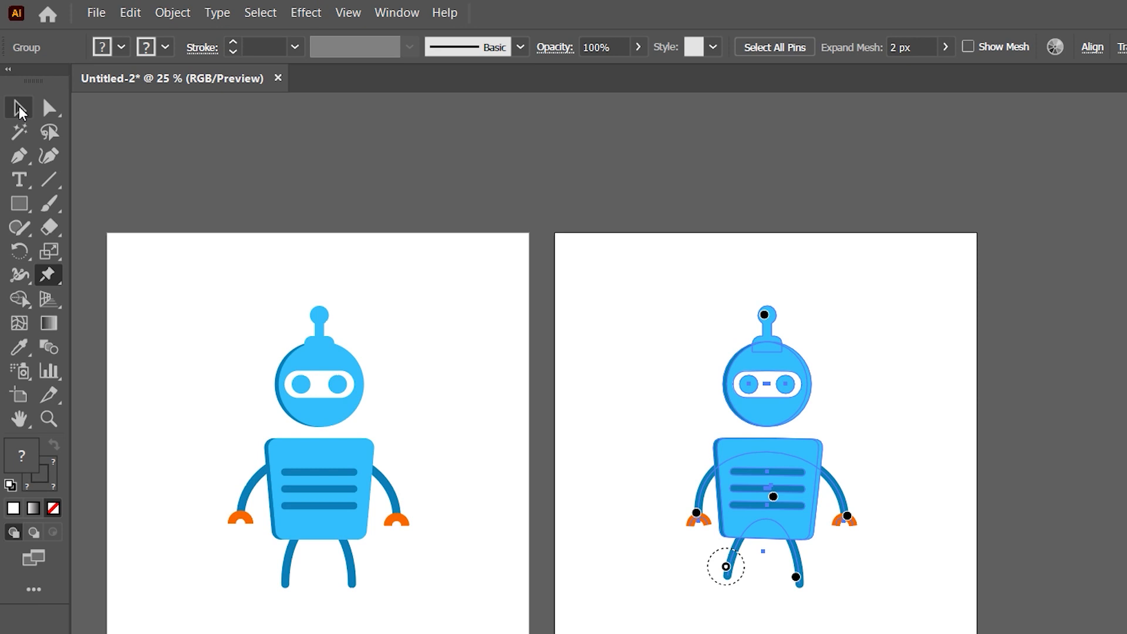
key("ctrl+shift+z")
key("ctrl+shift+z")
key("ctrl+shift+z")
key("ctrl+shift+z")
key("ctrl+shift+z")
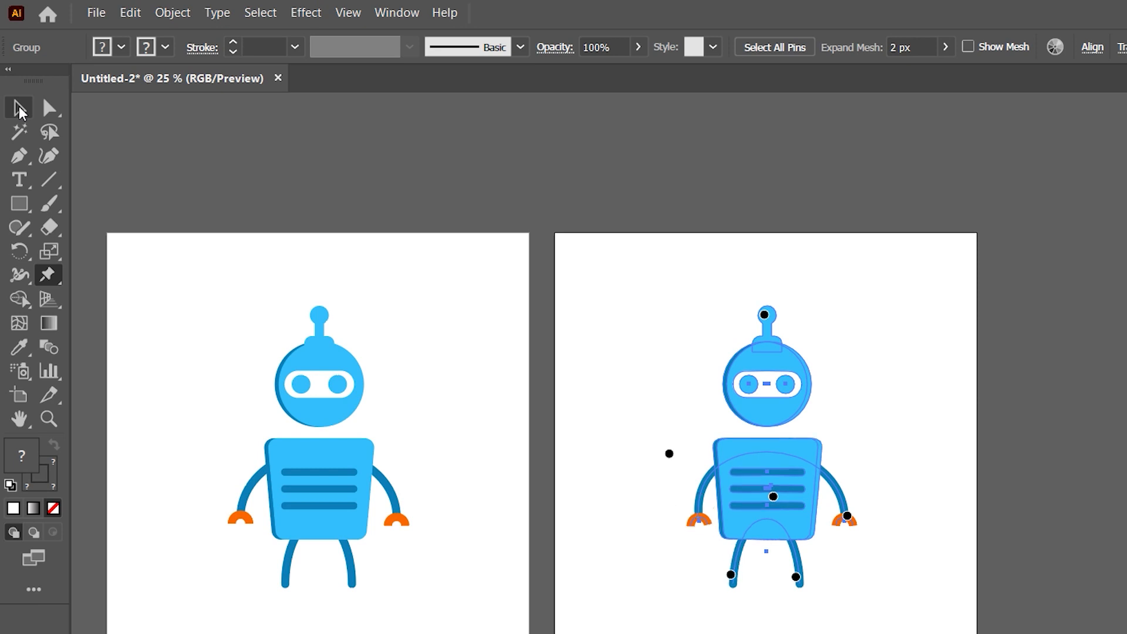
key("ctrl+z")
key("ctrl+z")
key("ctrl+z")
key("ctrl+z")
key("ctrl+z")
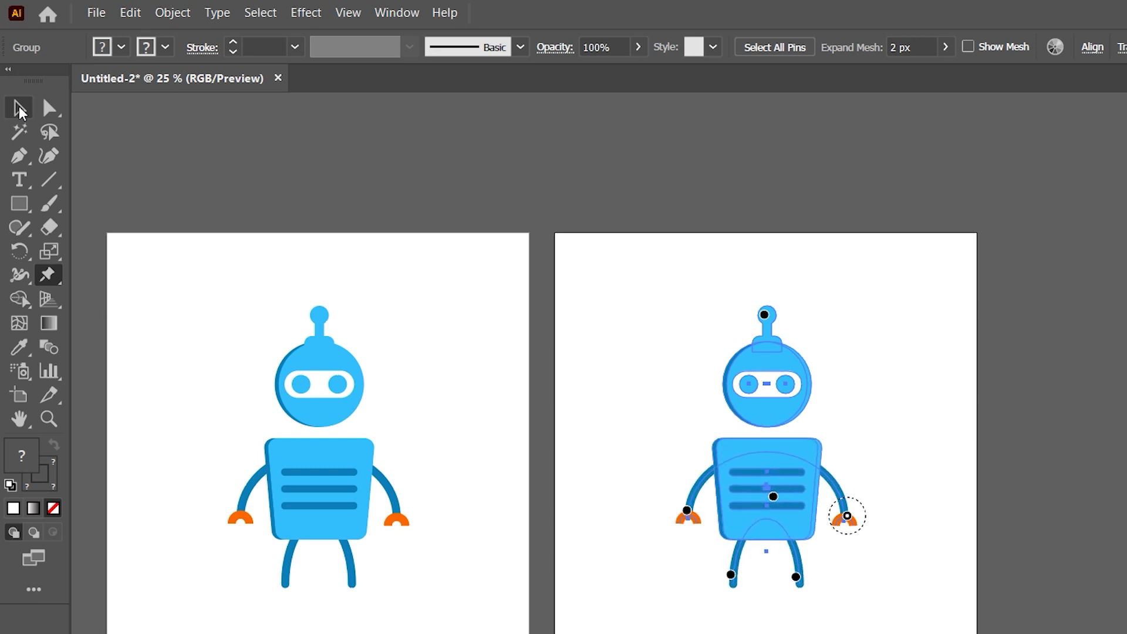
- Place Puppet Warp pins on the copied robot's hands, feet, antenna tip, face and lower torso
left_click(20, 109)
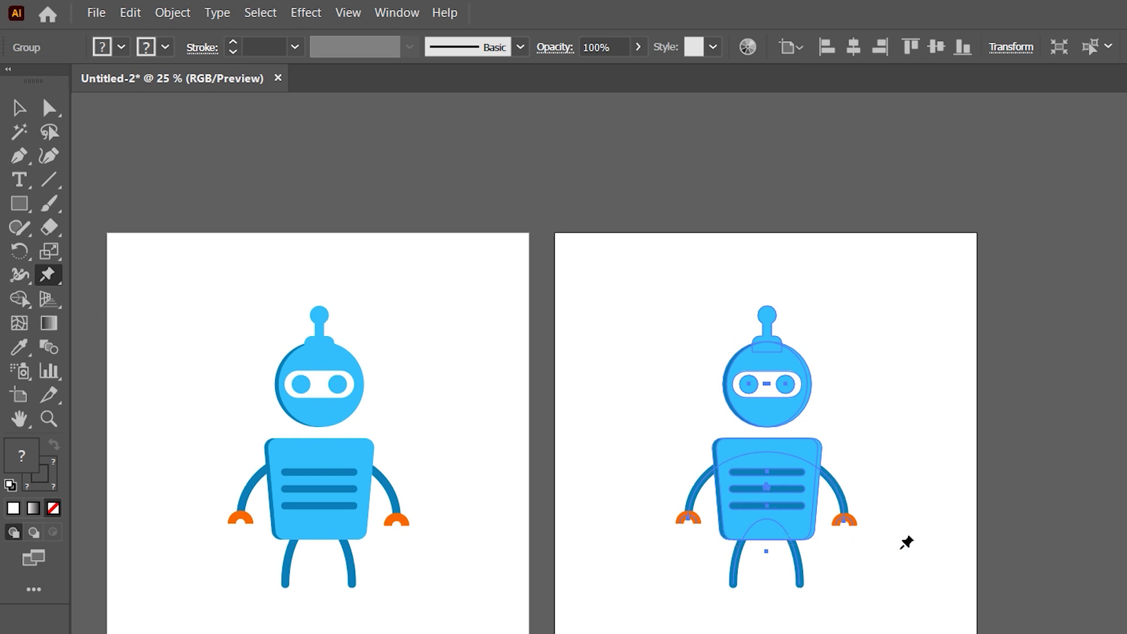
left_click(689, 519)
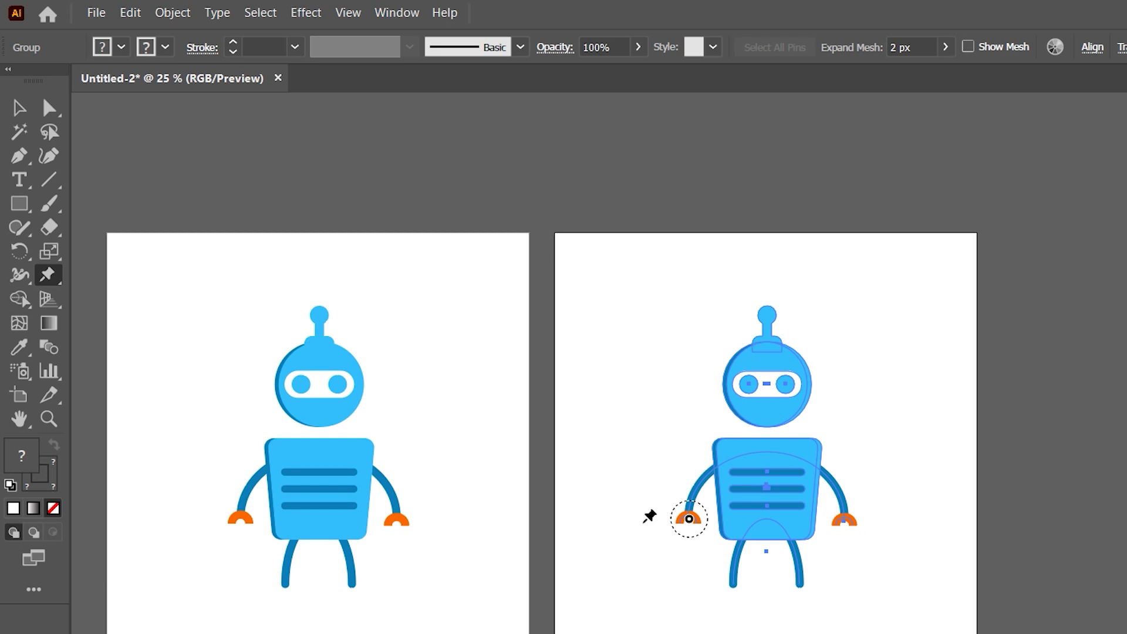
left_click(845, 519)
left_click(802, 583)
left_click(733, 587)
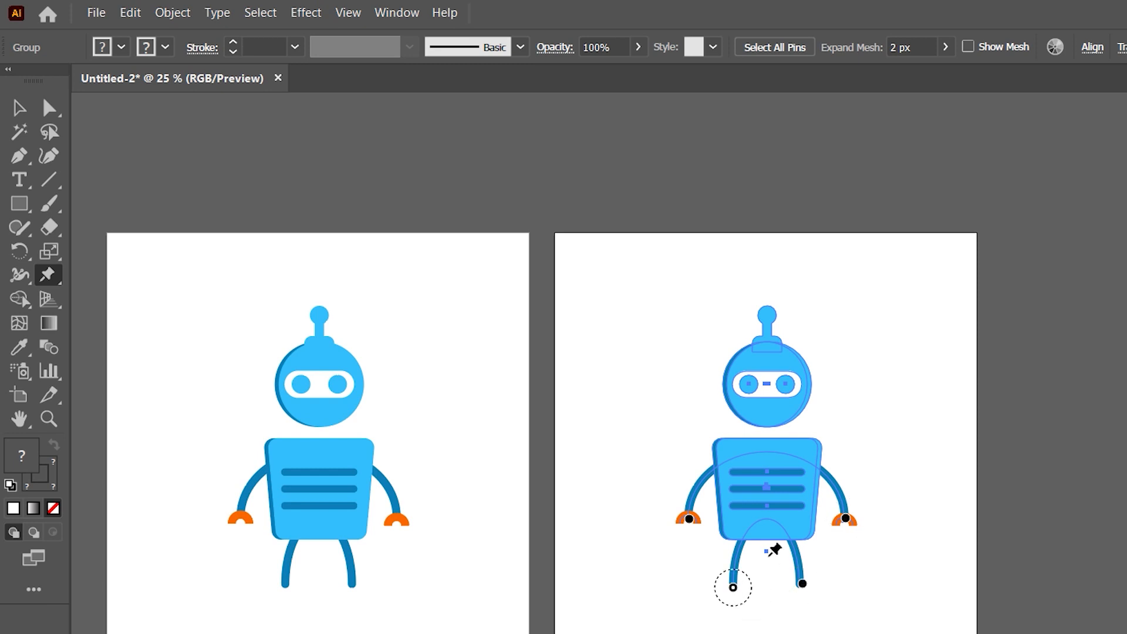
left_click(765, 316)
left_click(766, 404)
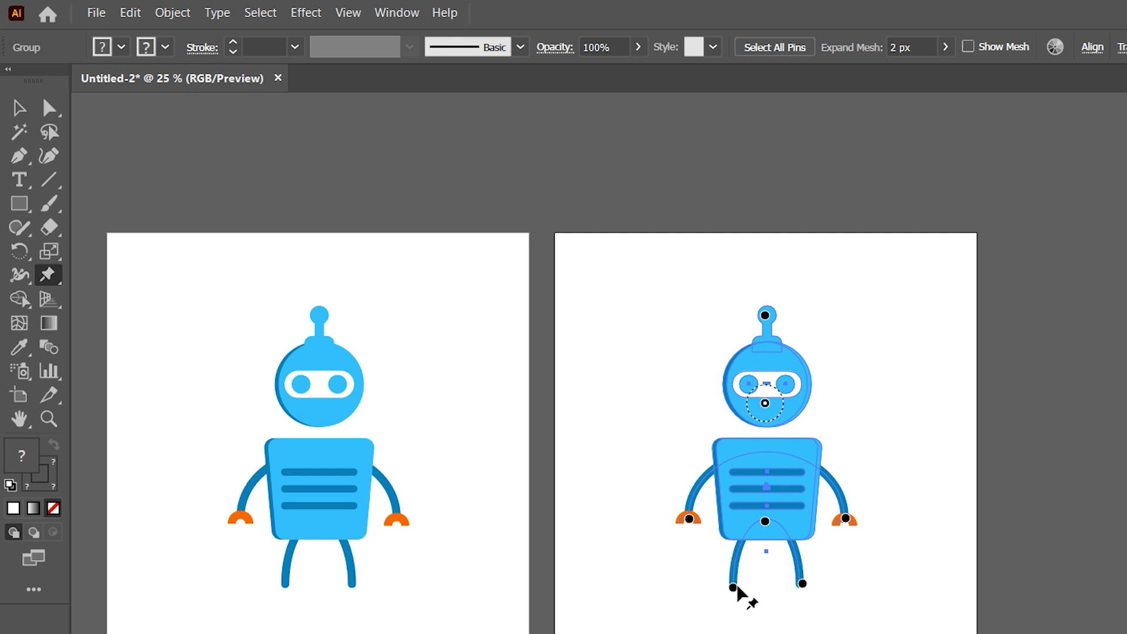
- Lift the left foot of the robot on the second artboard slightly upward and outward with its warp pin
left_click_drag(733, 588, 730, 571)
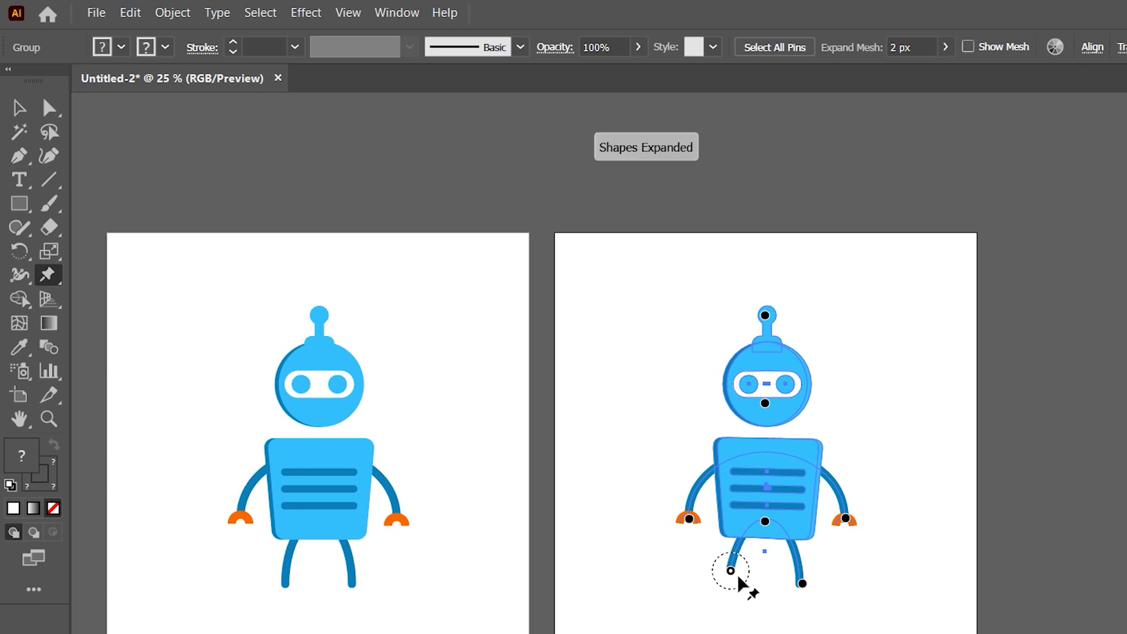
left_click_drag(1056, 542, 901, 557)
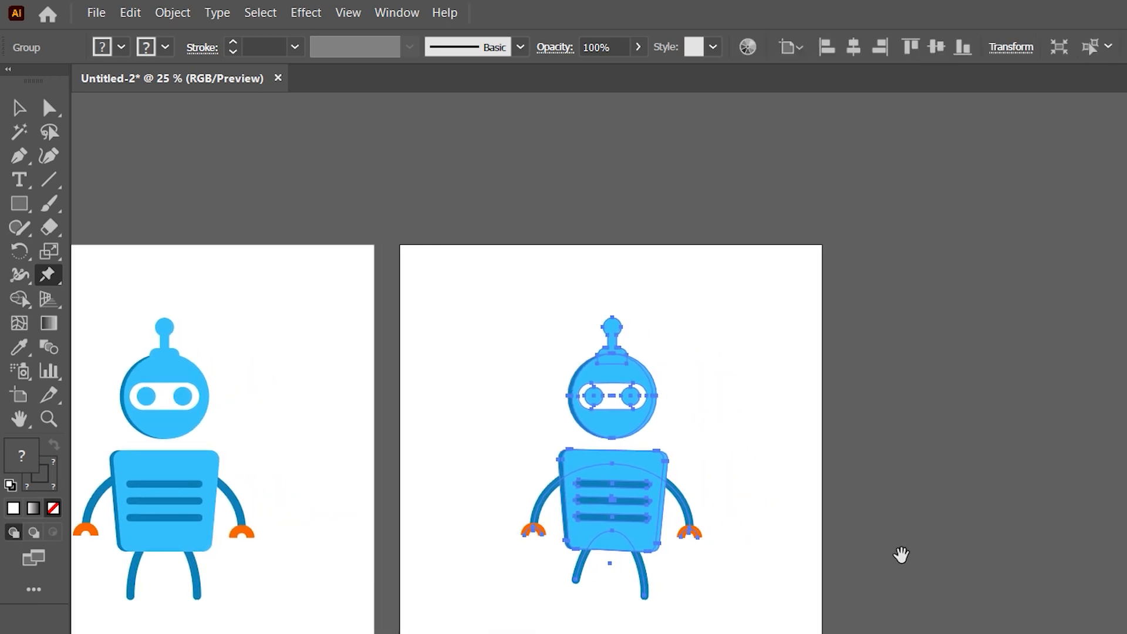
scroll(925, 556, "down", 1)
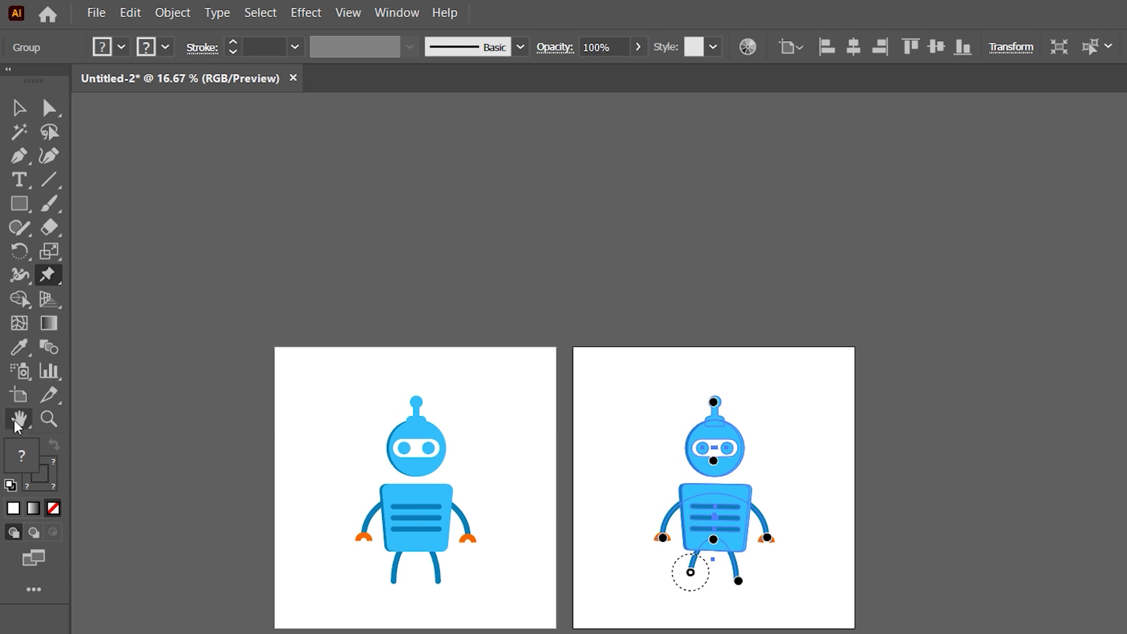
- Duplicate the original artboard with its robot and place the copy beside the second artboard at X 2825.62 pt, Y 540 pt
left_click(19, 398)
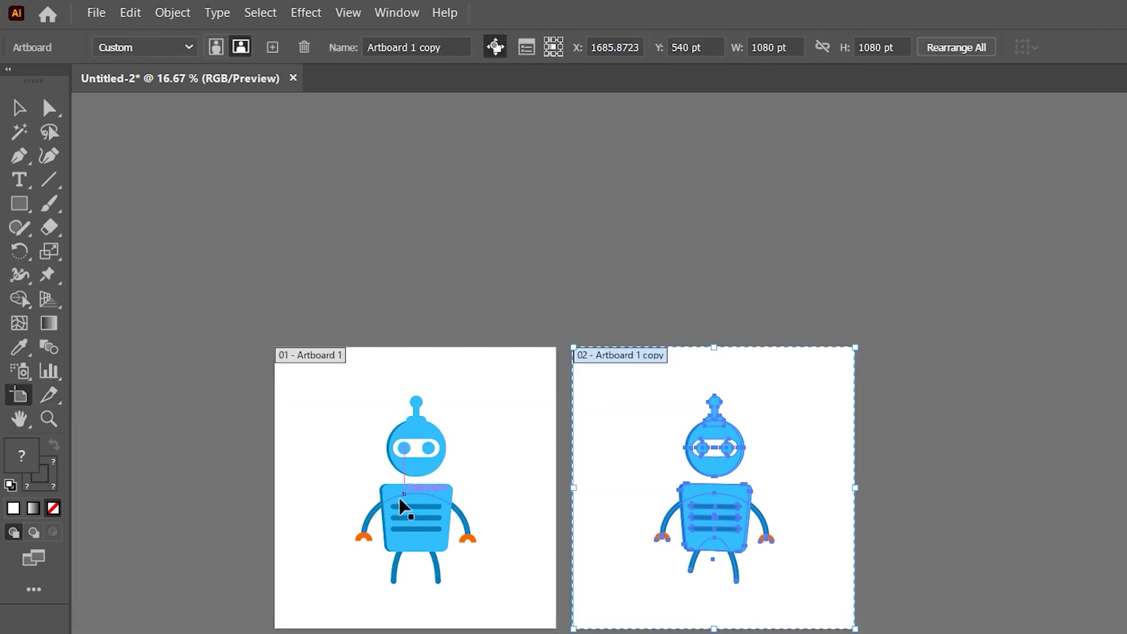
left_click(367, 498)
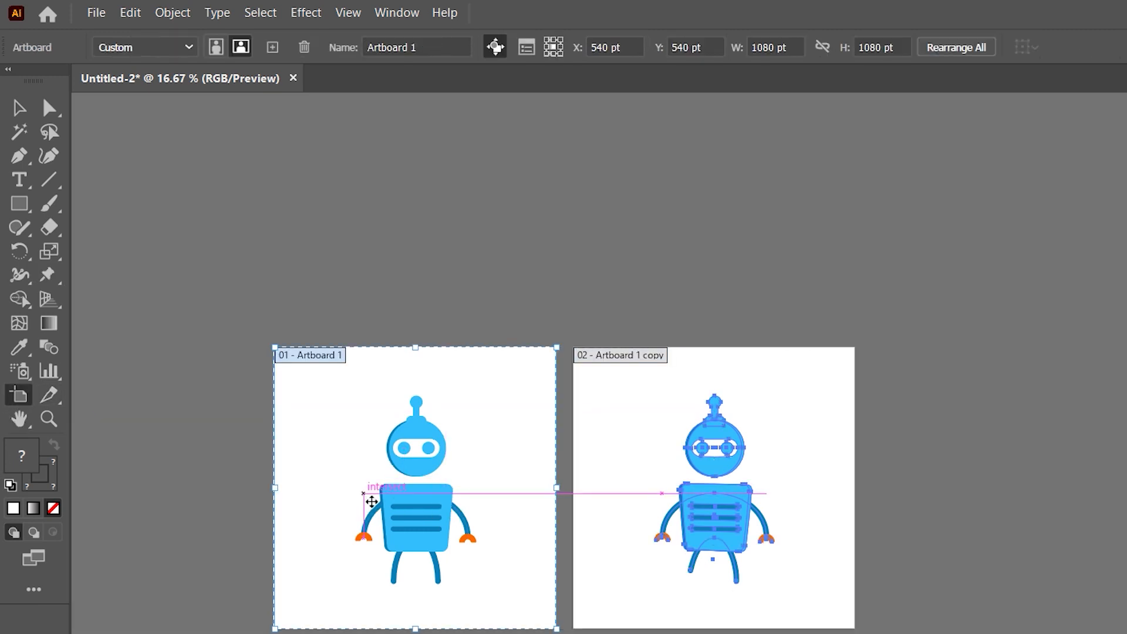
left_click_drag(368, 500, 966, 510)
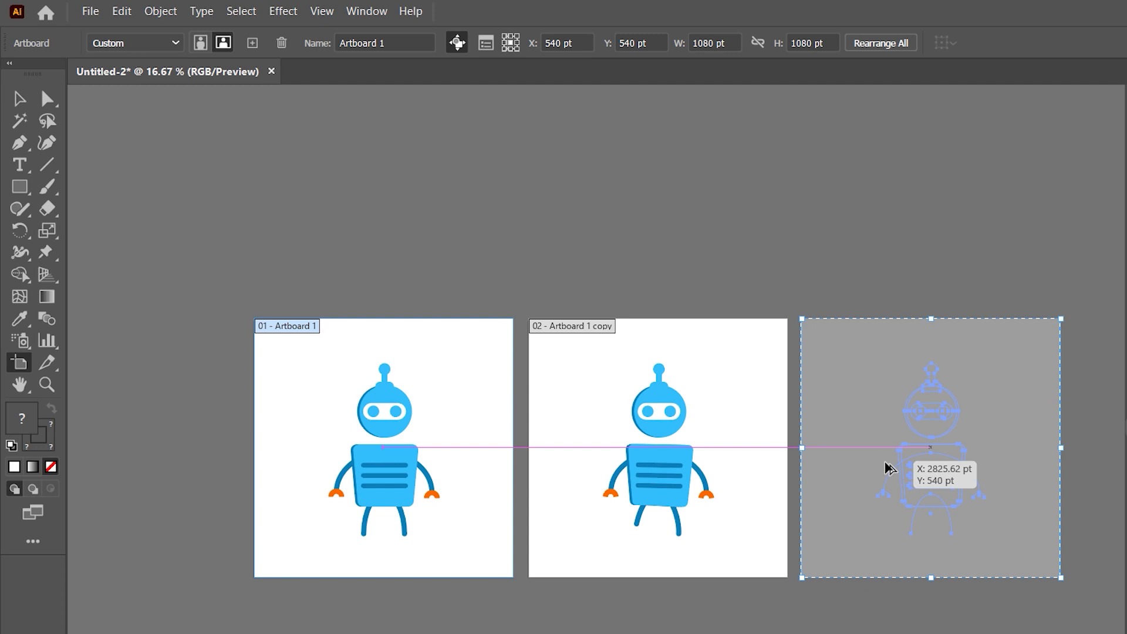
left_click_drag(888, 468, 886, 466)
- Duplicate the third artboard with its robot as a fourth one beside it, at about X 4005 pt, Y 540 pt
left_click_drag(914, 266, 562, 296)
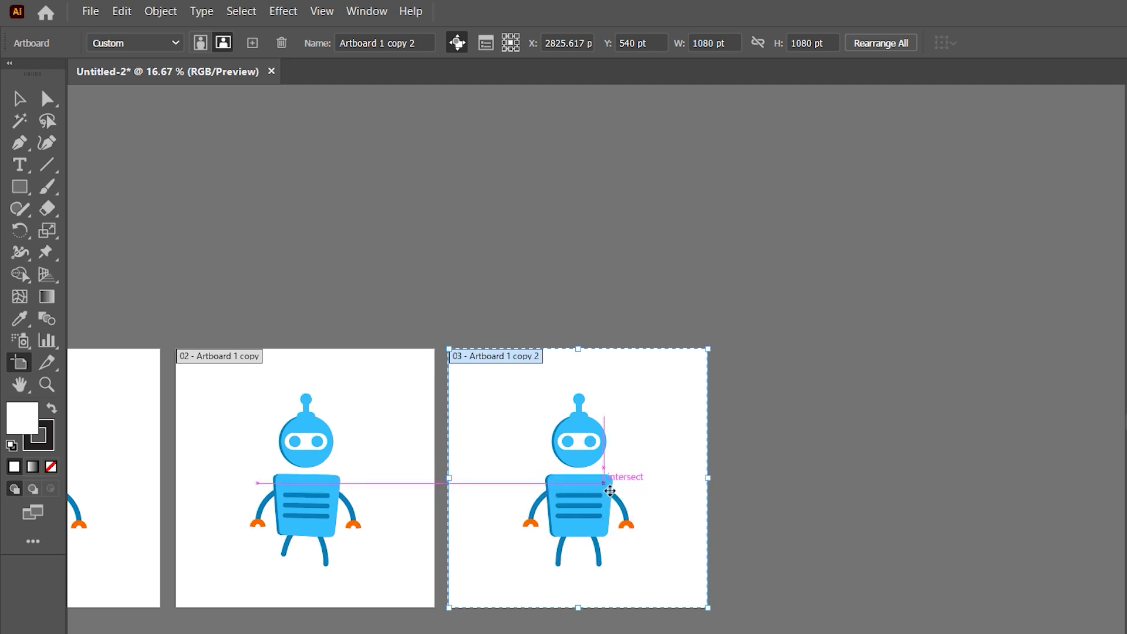
left_click_drag(592, 503, 865, 522)
left_click_drag(871, 376, 717, 385)
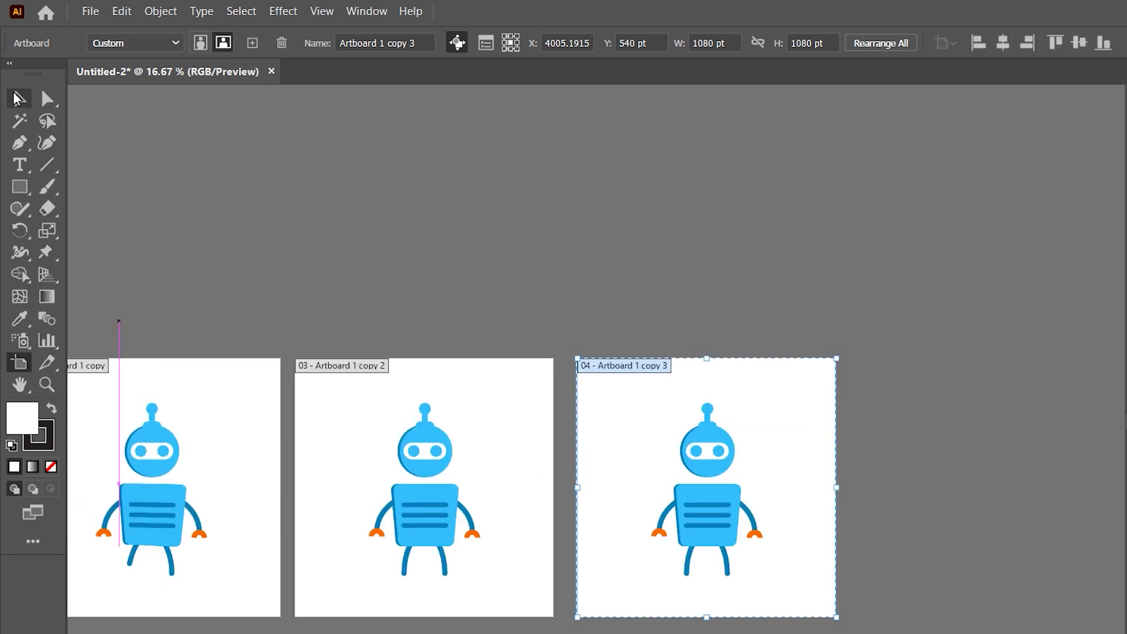
- Raise the left-side hand of the robot on the fourth artboard slightly upward and outward with its Puppet Warp pin
left_click(20, 100)
left_click(697, 520)
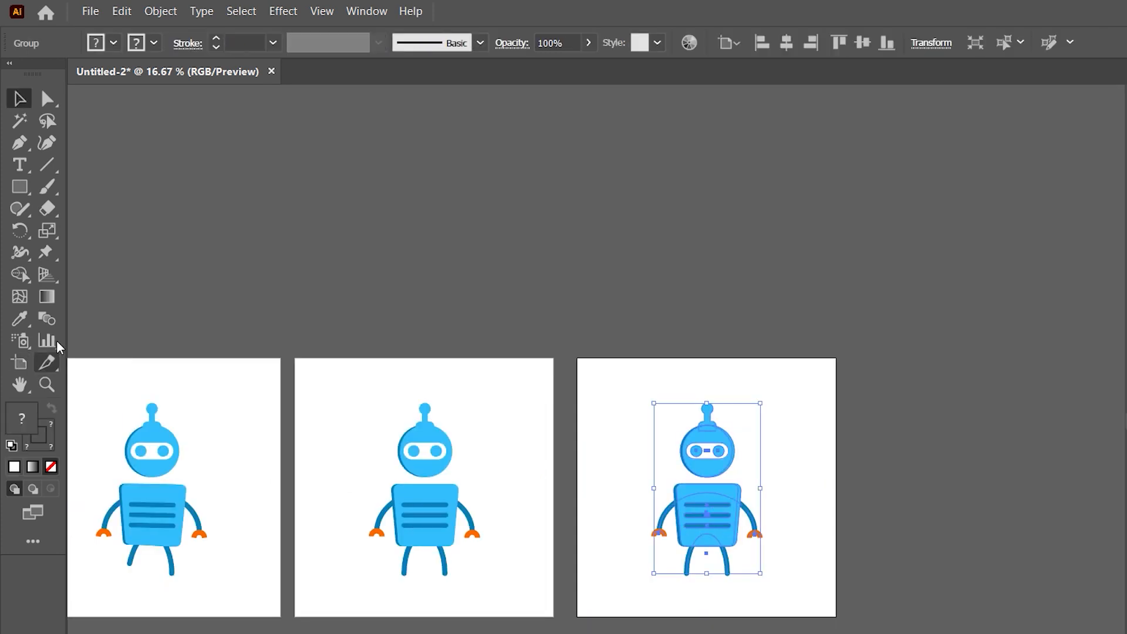
left_click(45, 252)
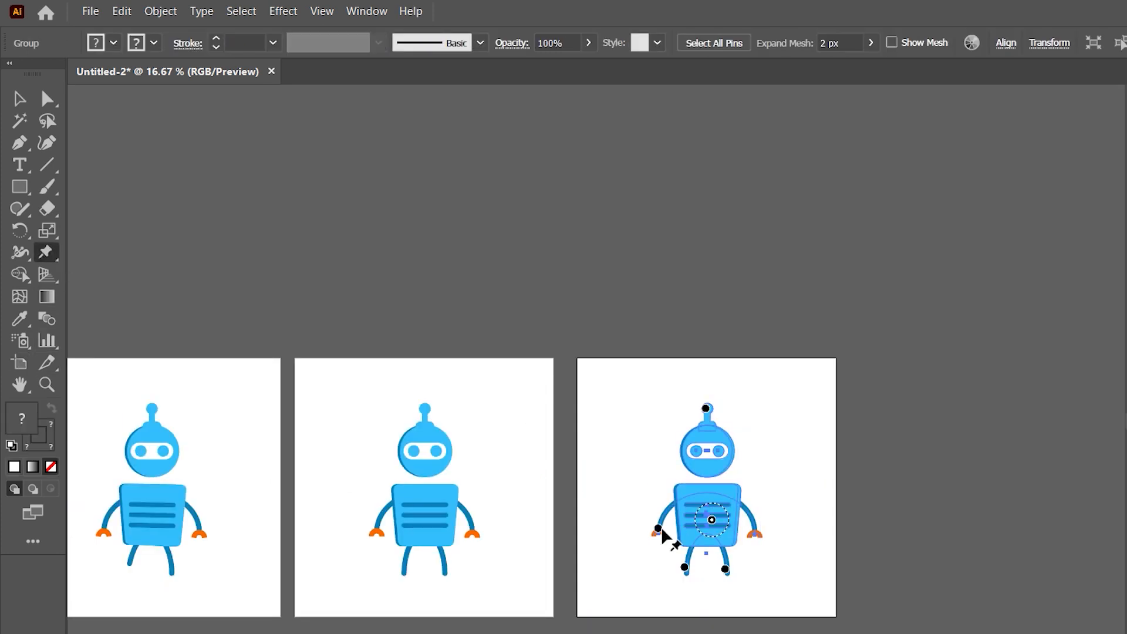
left_click_drag(658, 529, 649, 516)
- Duplicate the fourth artboard with its raised-hand robot and place the copy below the first artboard as the start of a second row
key("space")
left_click_drag(882, 558, 686, 564)
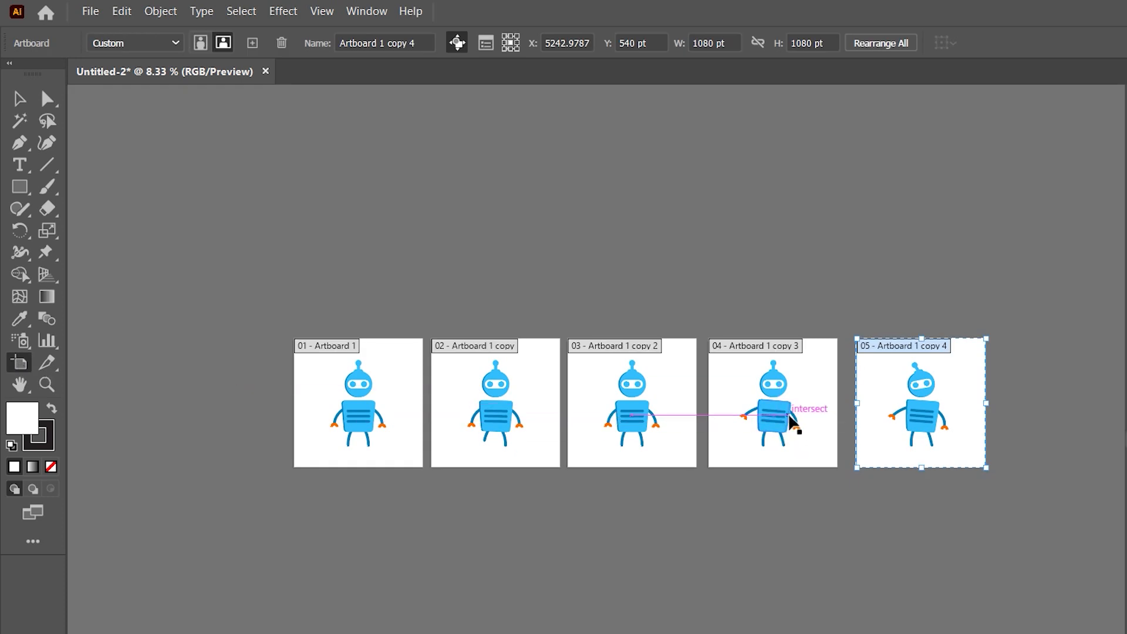
left_click_drag(788, 415, 374, 565)
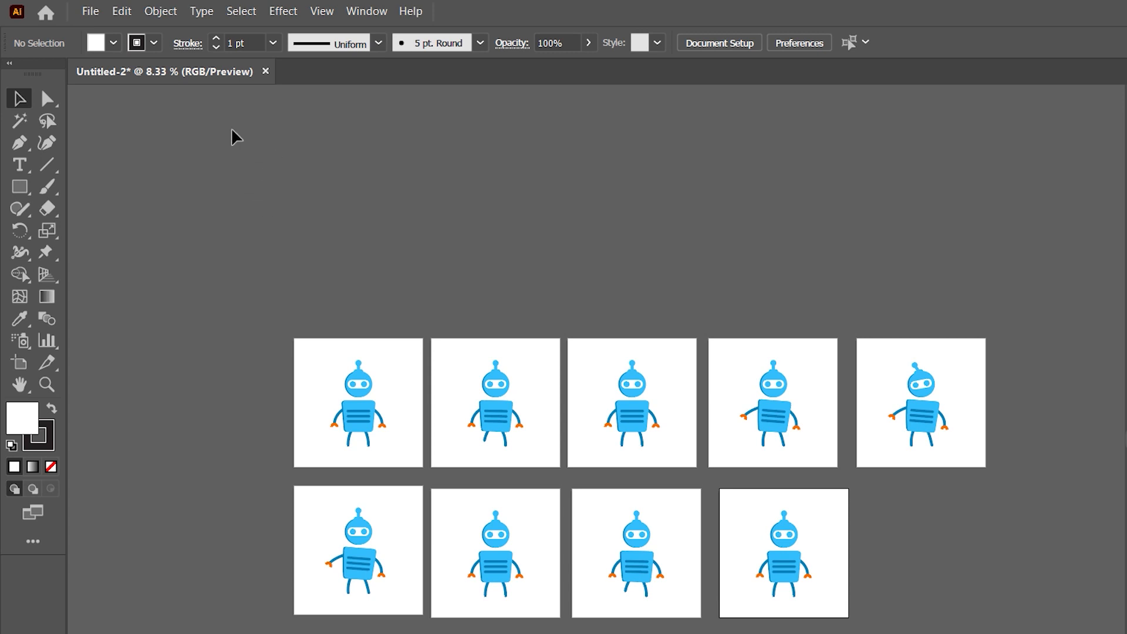
- Export all artboards separately to the Desktop as JPEG files named robo, in RGB at maximum quality and 300 ppi
left_click(90, 11)
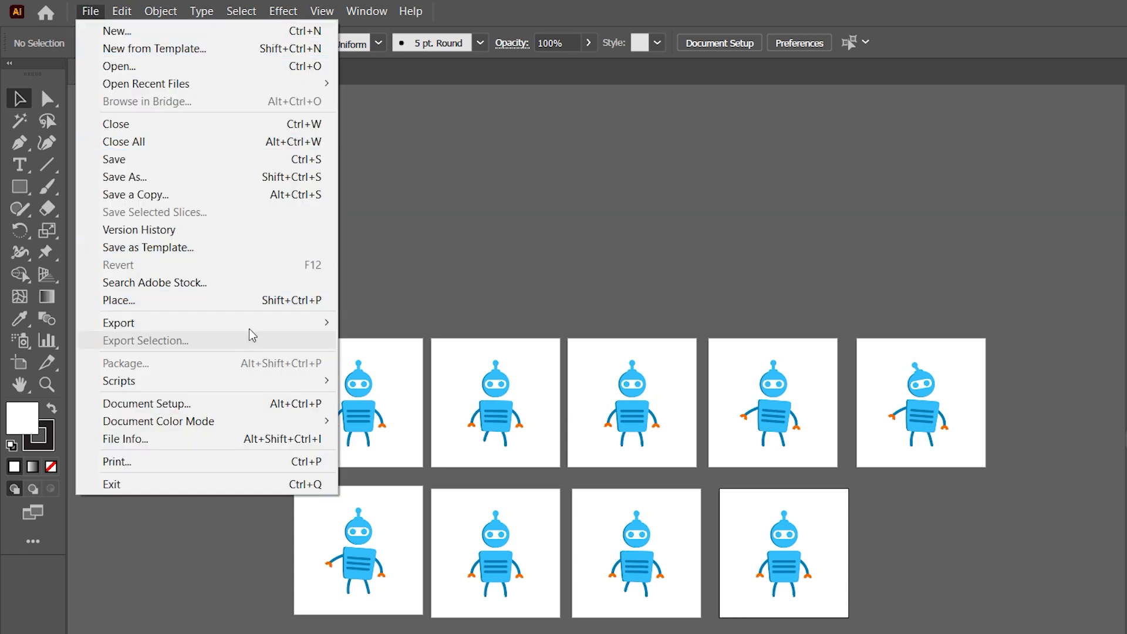
mouse_move(254, 323)
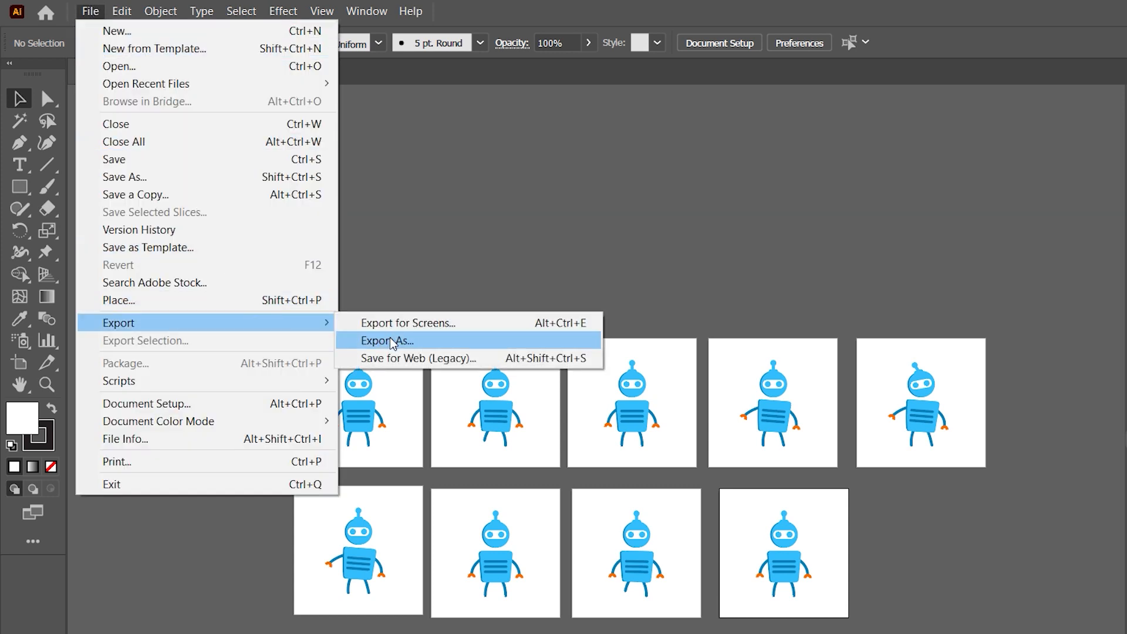
left_click(392, 341)
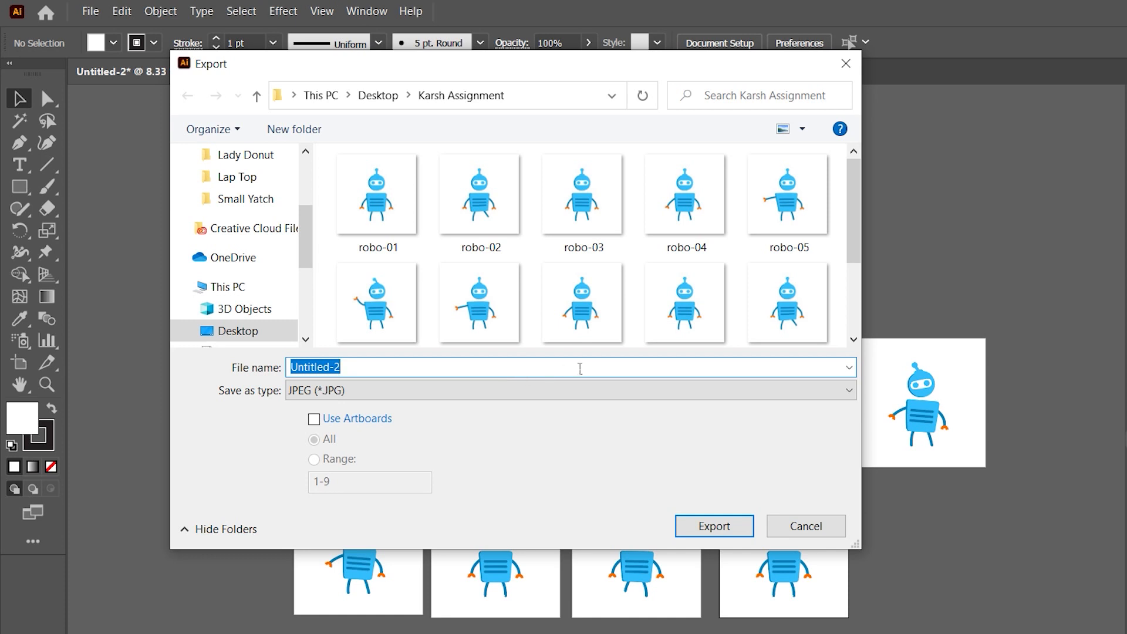
left_click(378, 95)
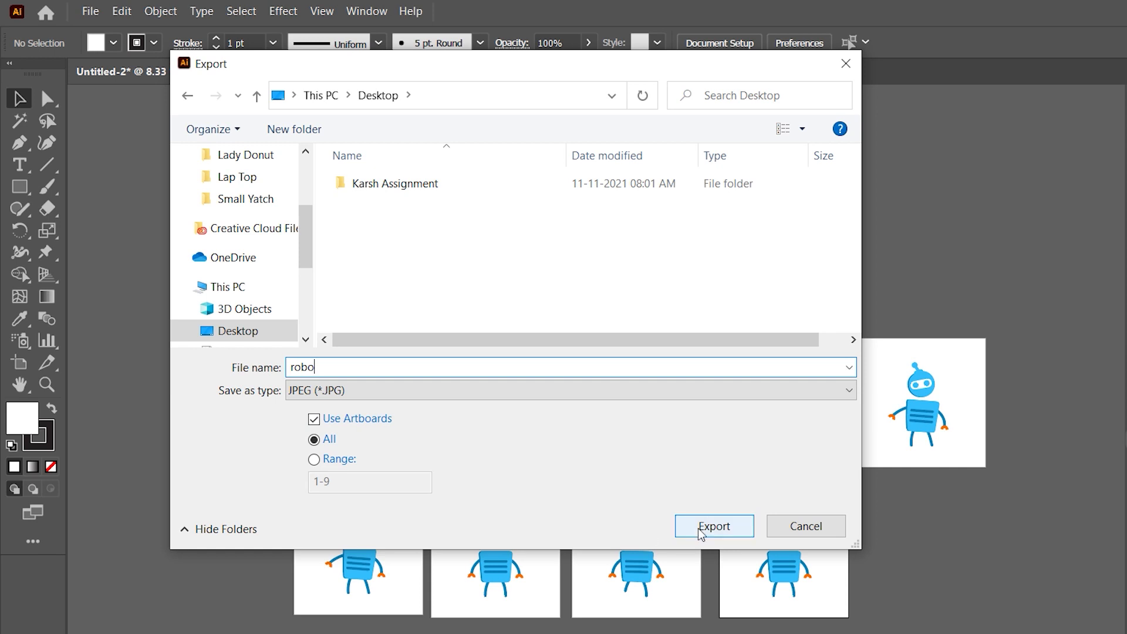
left_click(706, 528)
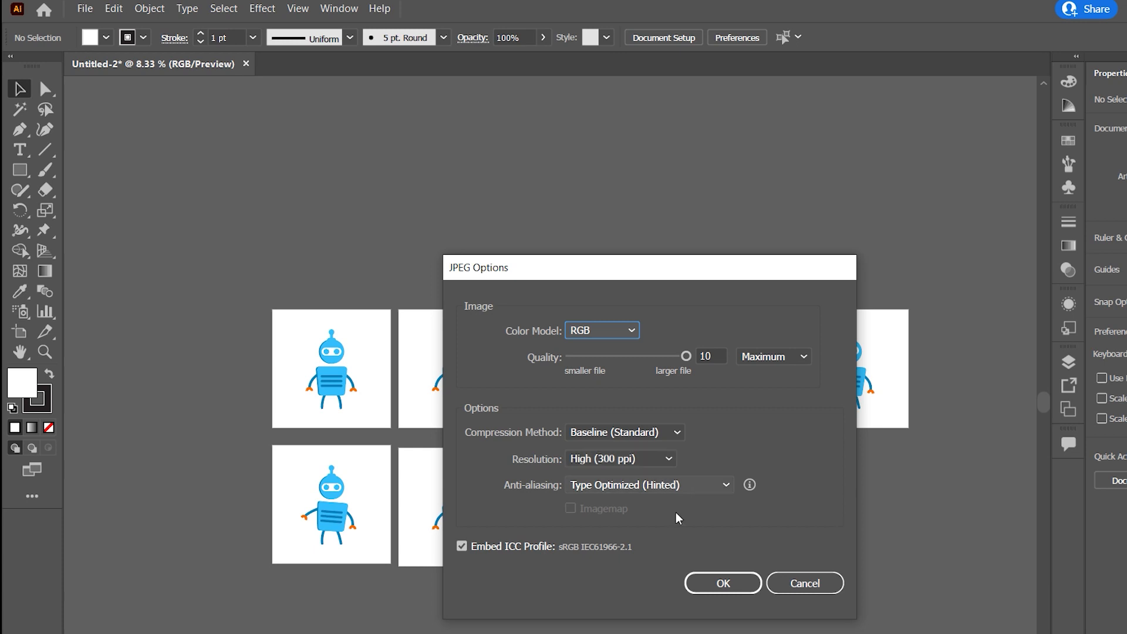
left_click(723, 584)
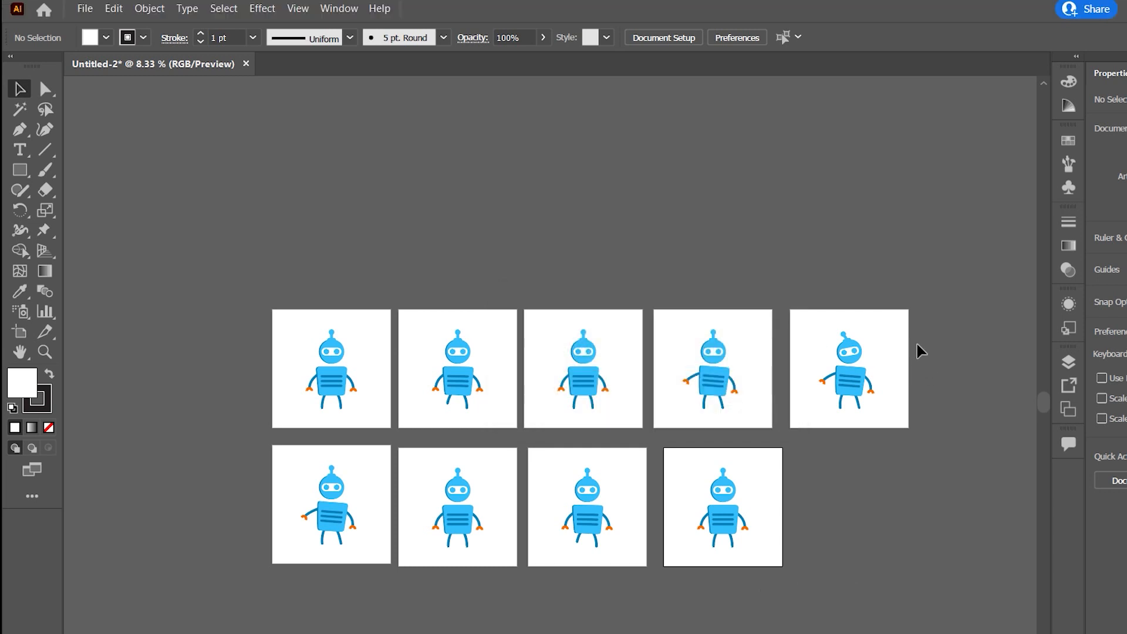
- Show the Puppet Warp mesh on the fifth artboard's robot, hide it again and deselect the robot
scroll(920, 348, "up", 2)
left_click(787, 423)
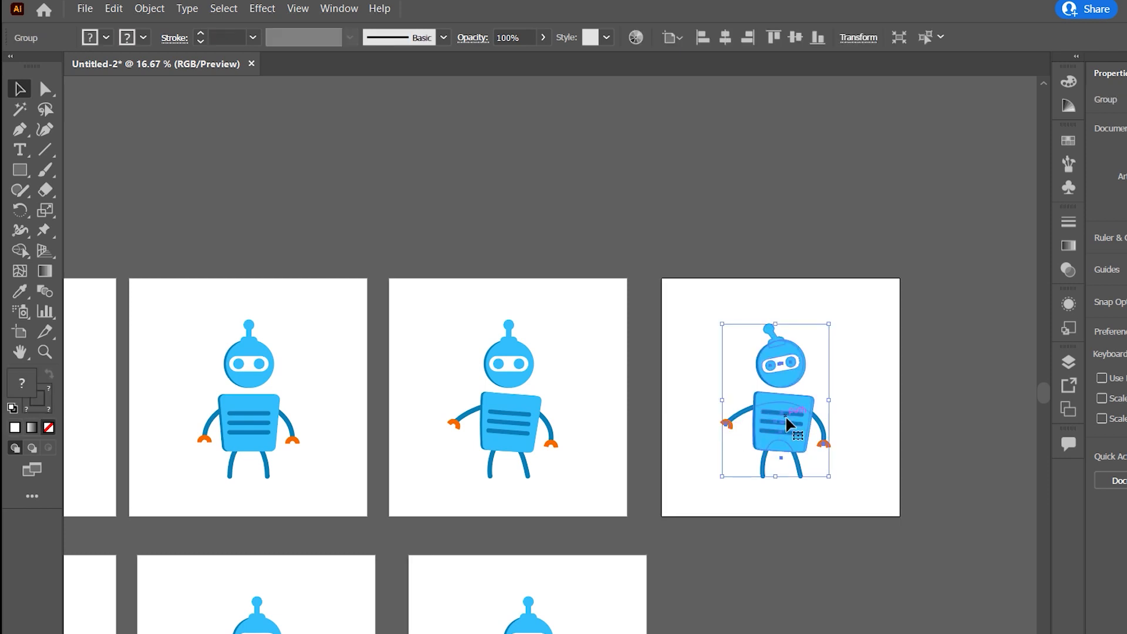
left_click(46, 225)
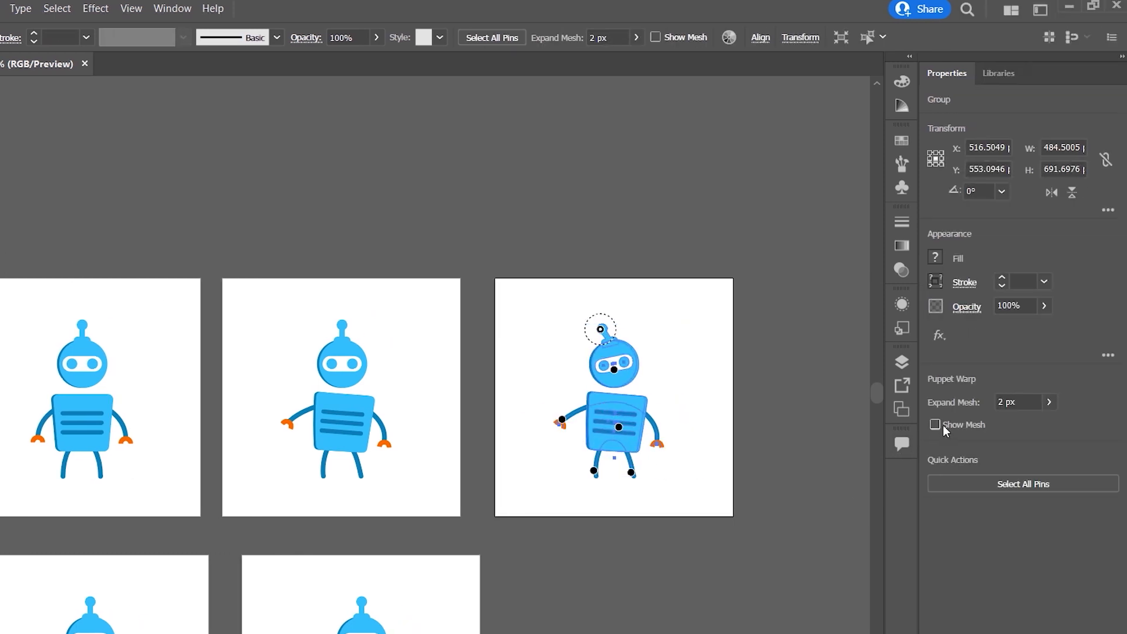
left_click(943, 425)
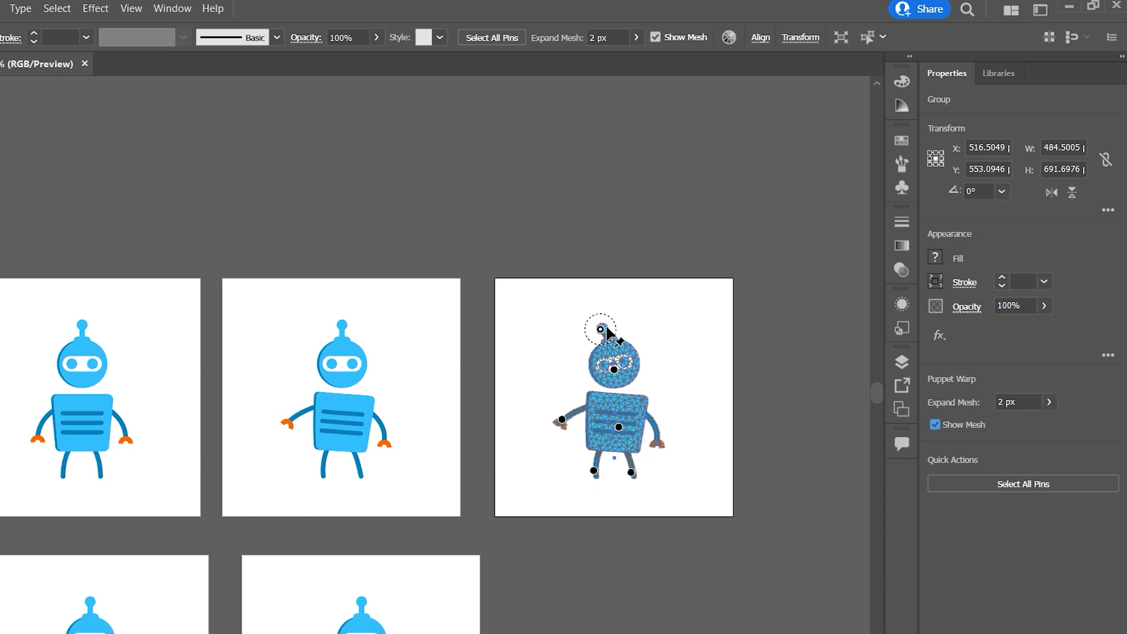
left_click(938, 425)
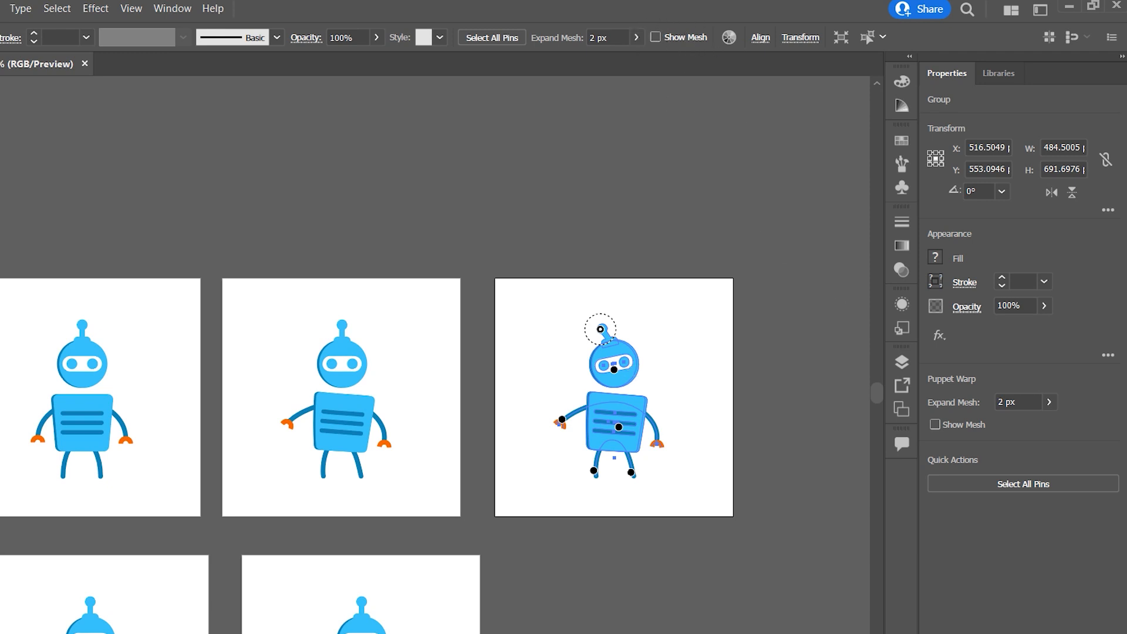
key("v")
left_click(355, 150)
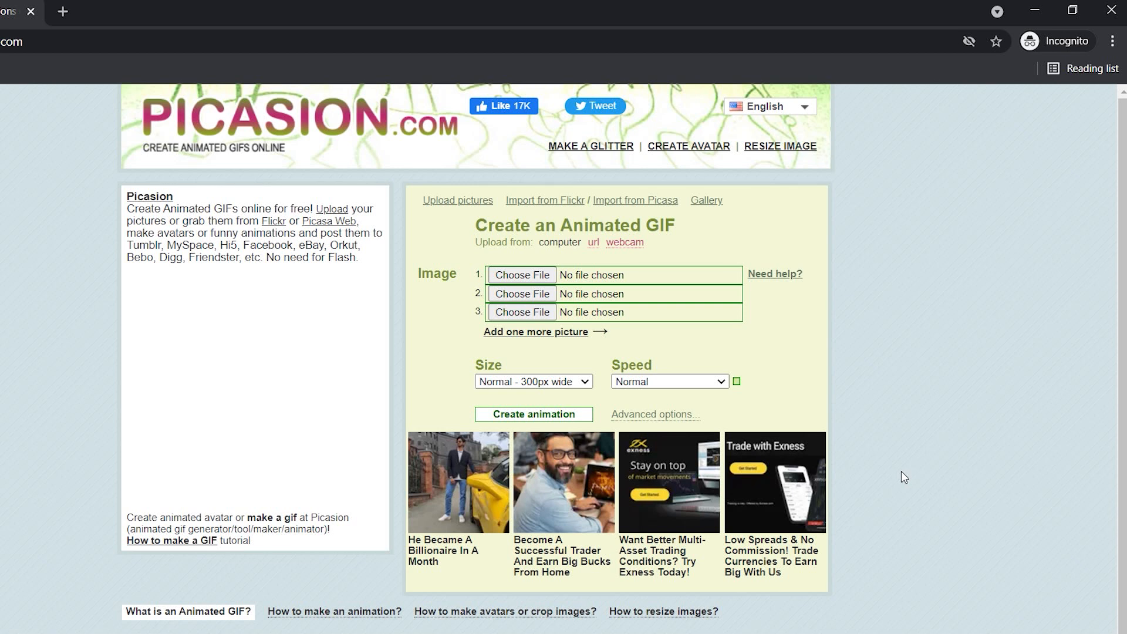
- On the Picasion GIF maker page, add four more picture slots to the animated GIF form
left_click(541, 332)
left_click(529, 365)
left_click(541, 401)
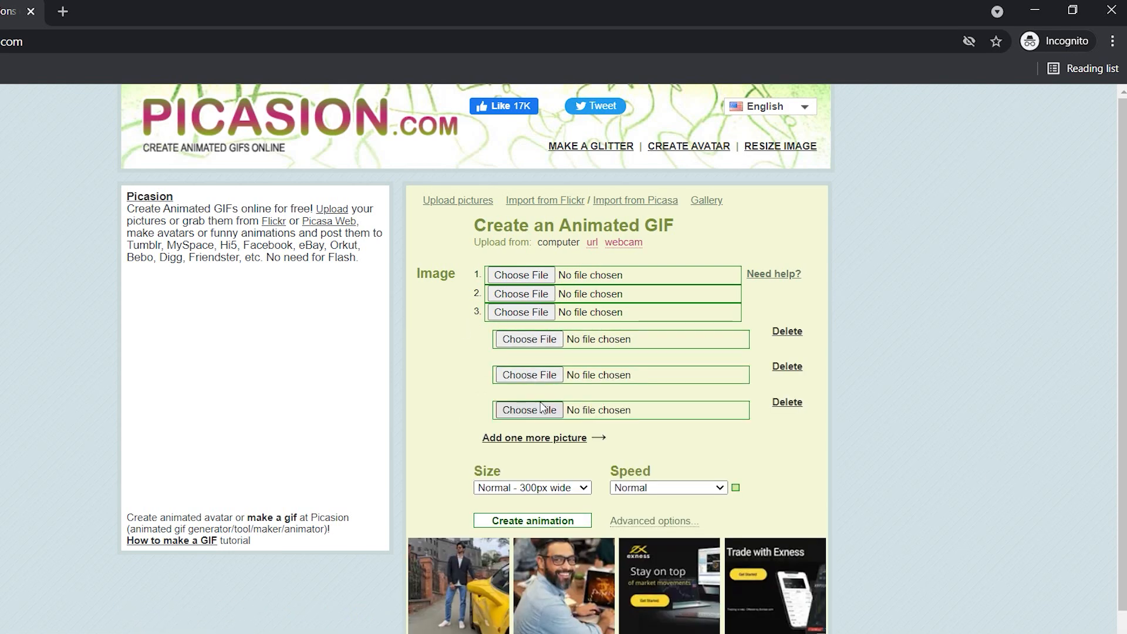
left_click(549, 439)
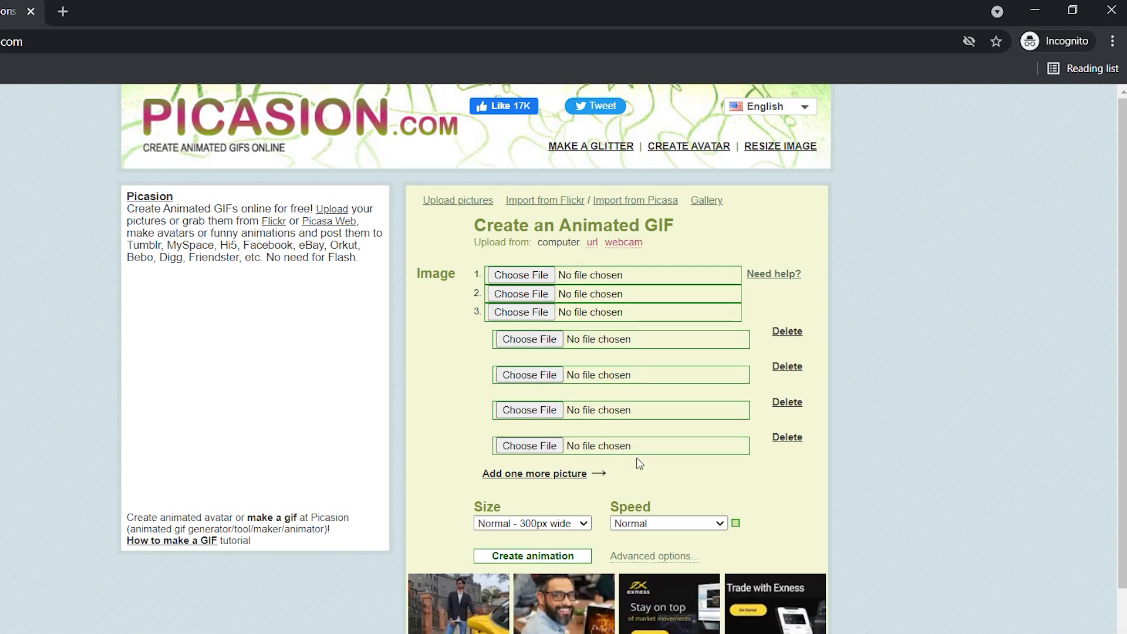
- Choose robo-01.jpg from the Desktop as the first image of the animation
left_click(540, 280)
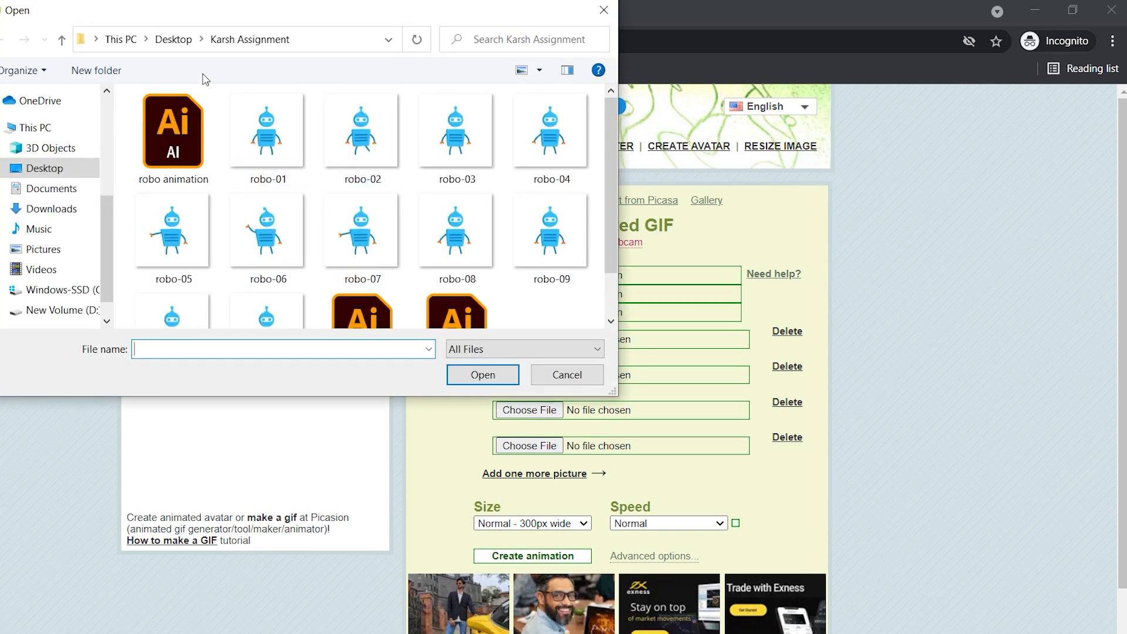
left_click(169, 41)
scroll(270, 182, "down", 2)
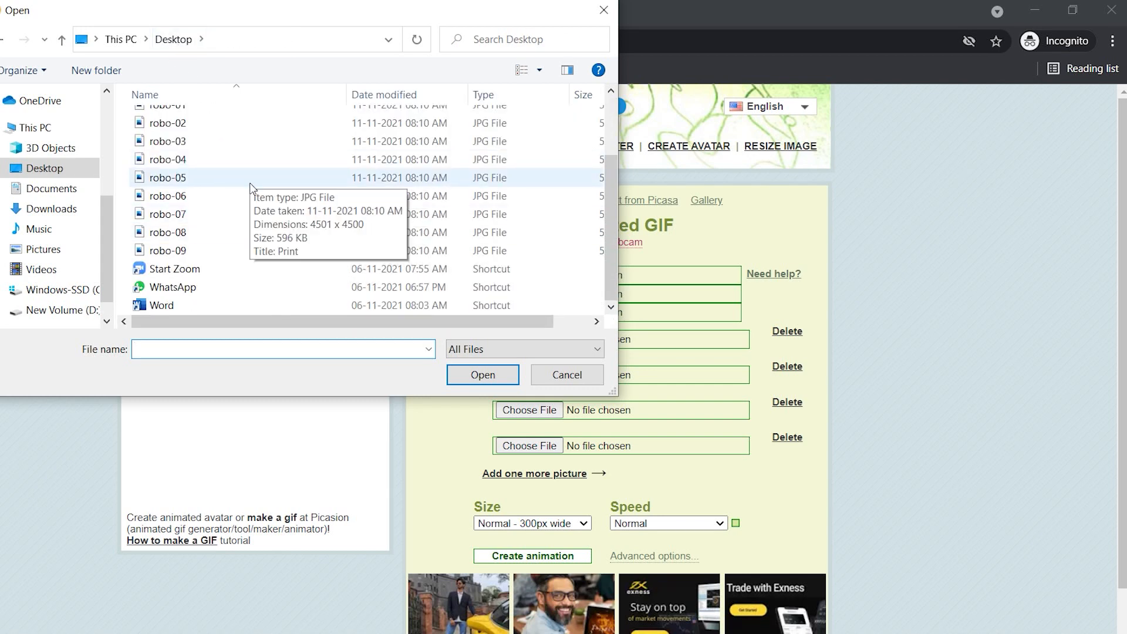
scroll(252, 184, "up", 1)
left_click(217, 156)
left_click(489, 382)
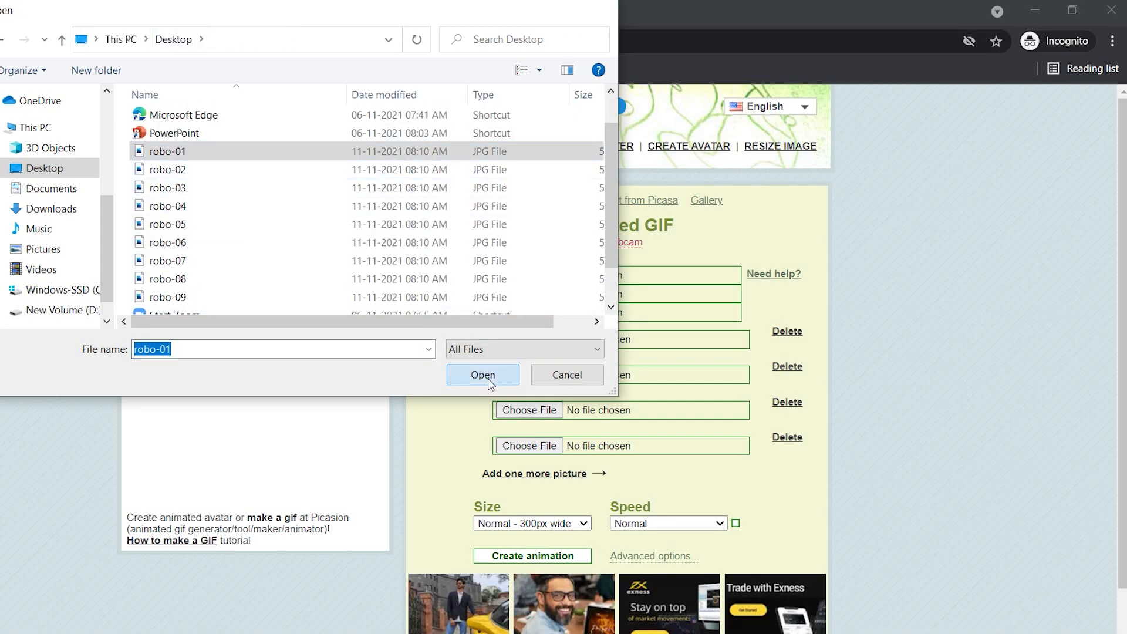
- Choose robo-02.jpg and robo-03.jpg from the Desktop as the second and third images
left_click(535, 296)
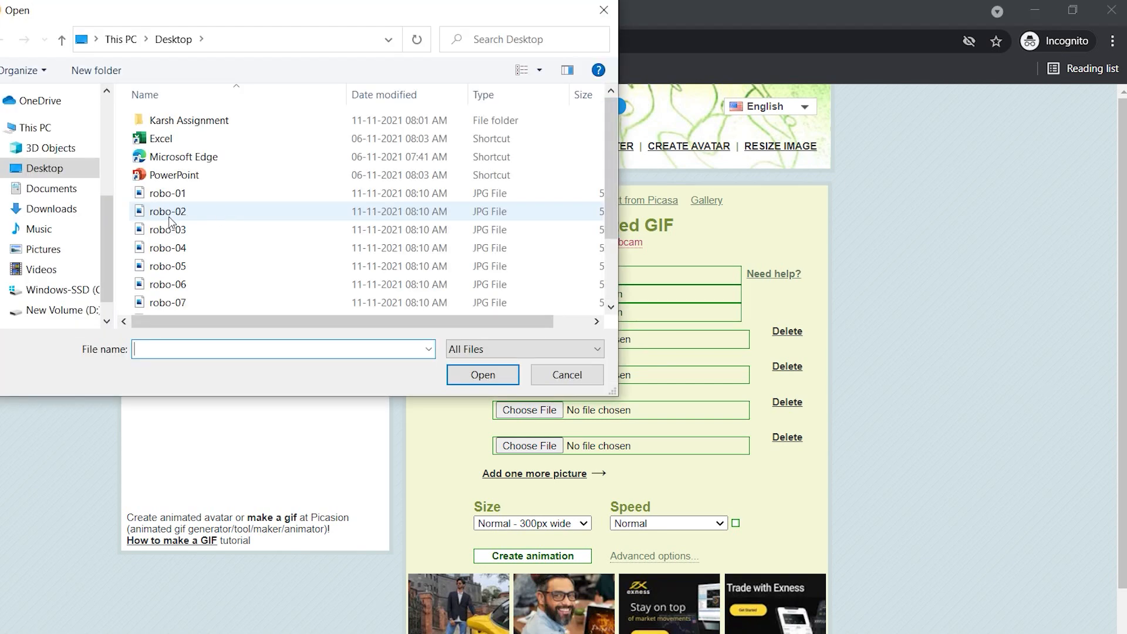
left_click(171, 213)
left_click(503, 378)
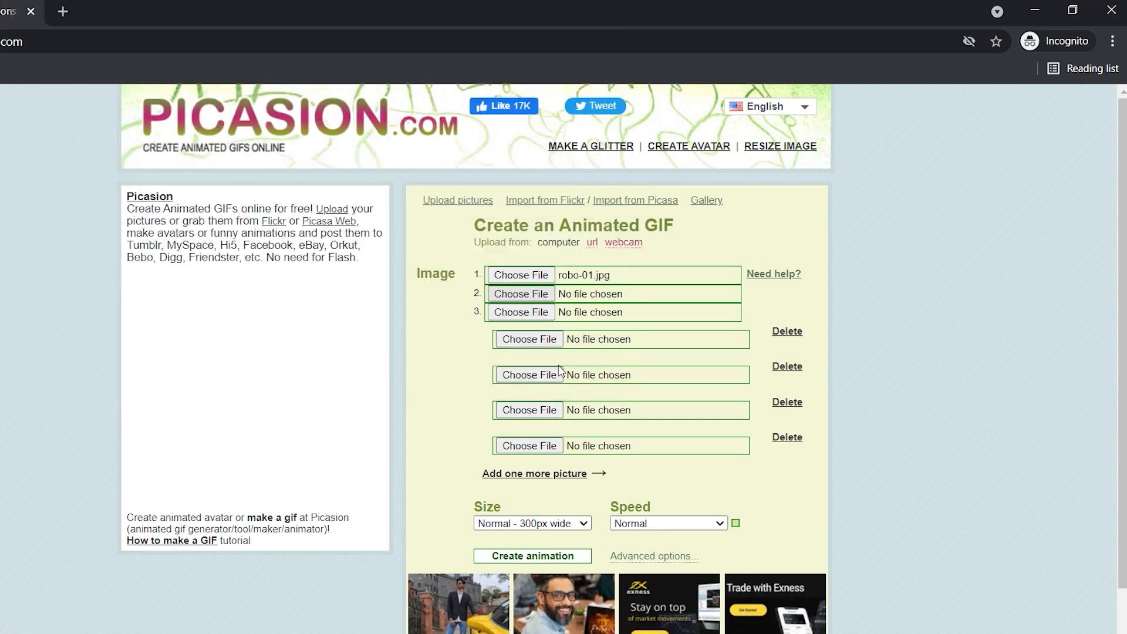
left_click(524, 313)
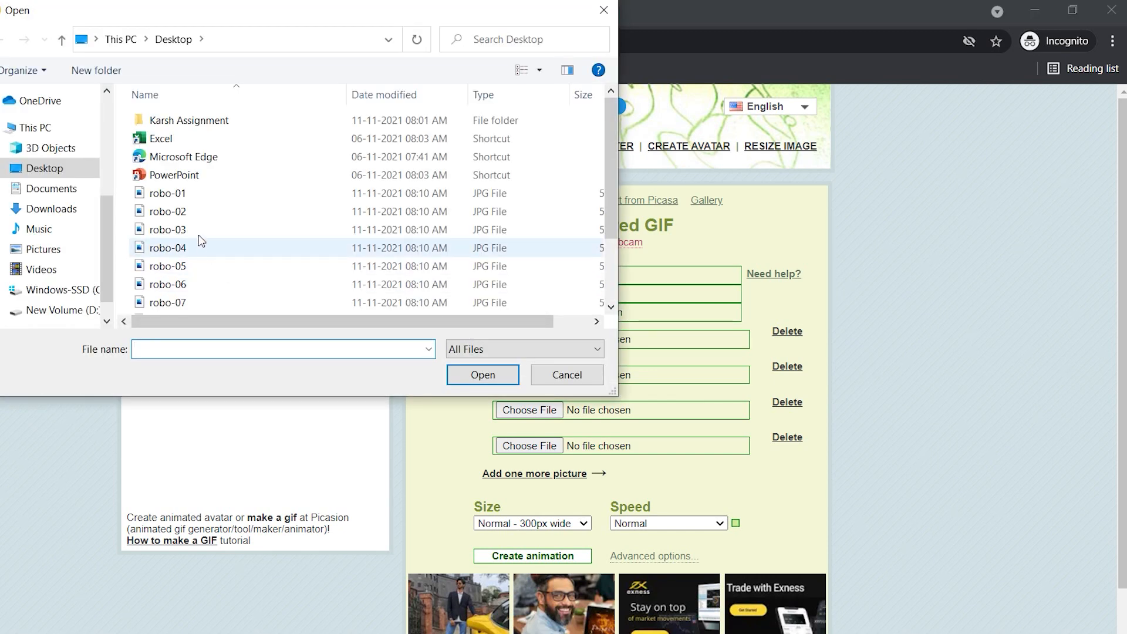
left_click(194, 229)
left_click(483, 374)
- Fill the fourth to seventh picture slots with robo-04.jpg, robo-05.jpg, robo-06.jpg and robo-07.jpg in order
left_click(528, 339)
double_click(180, 249)
left_click(528, 374)
scroll(195, 239, "down", 1)
double_click(180, 215)
left_click(525, 410)
double_click(179, 285)
left_click(529, 445)
double_click(179, 302)
- Add two more picture slots and load robo-08.jpg and robo-09.jpg into them
left_click(533, 474)
left_click(530, 481)
scroll(226, 267, "down", 1)
double_click(226, 268)
left_click(528, 517)
scroll(229, 281, "down", 2)
double_click(190, 251)
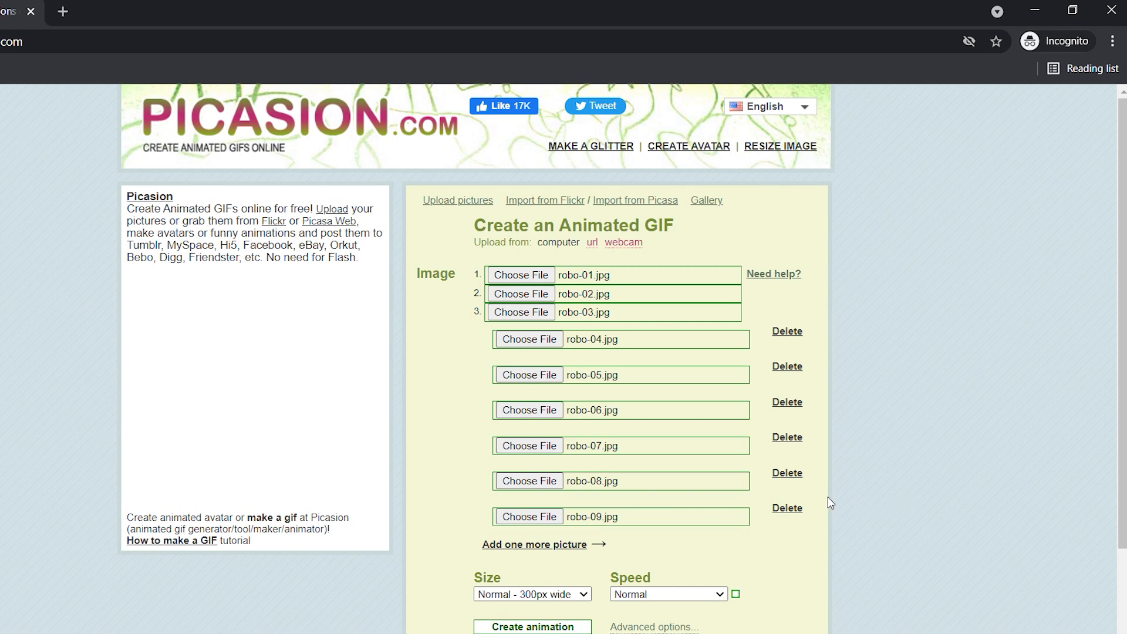
- Set the animation speed to an advanced value of 0.2 seconds and create the animated GIF
scroll(835, 510, "down", 2)
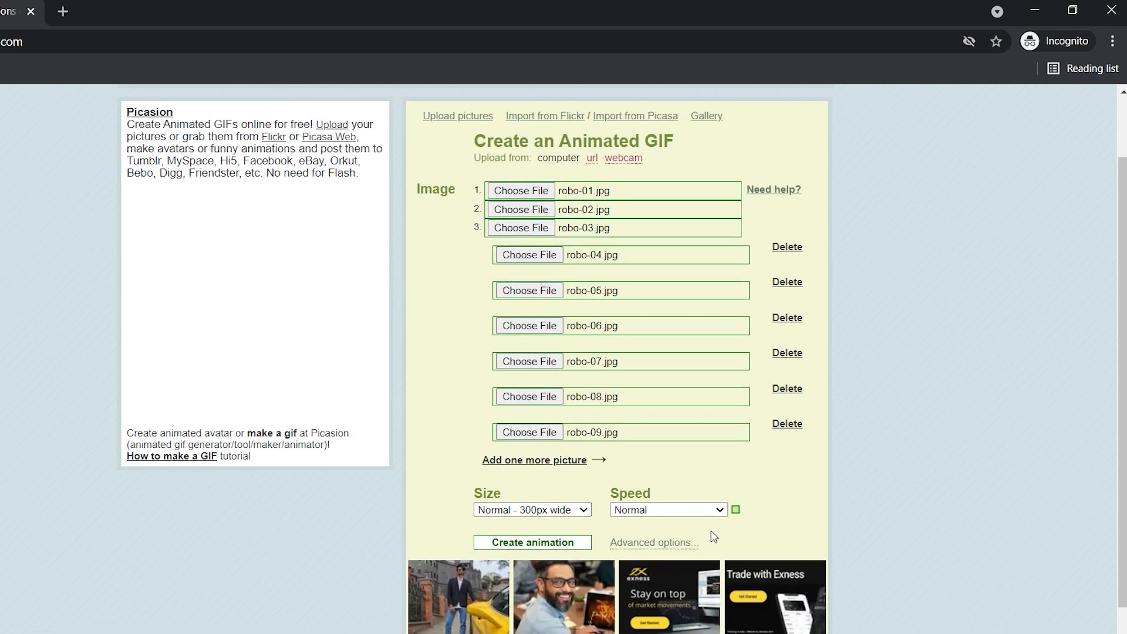
left_click(686, 509)
left_click(654, 586)
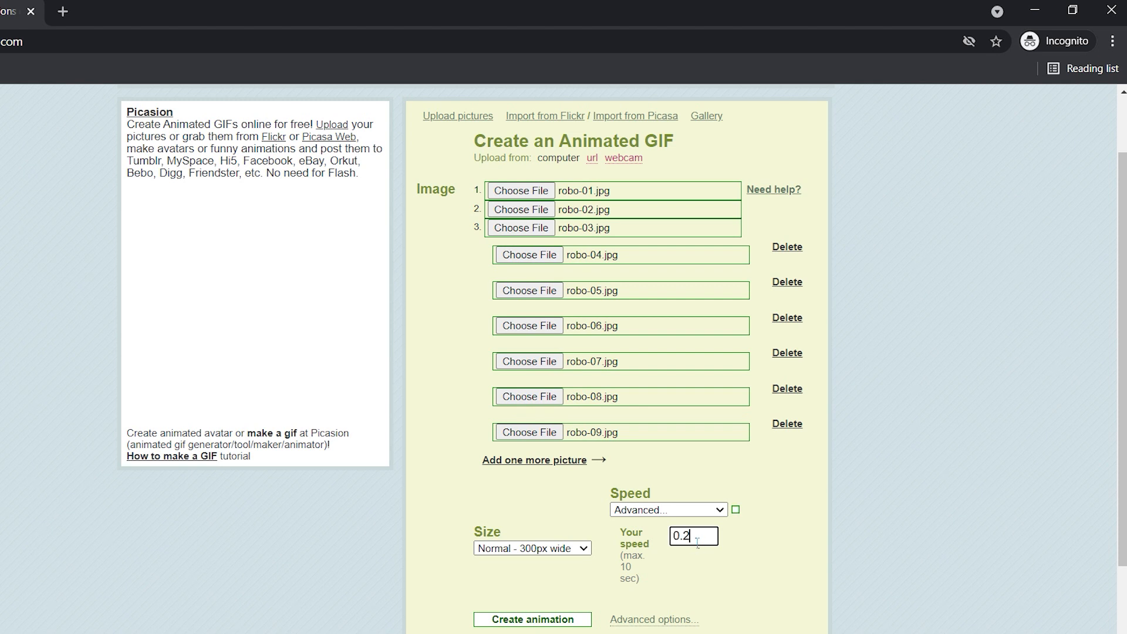
left_click(785, 528)
left_click(556, 621)
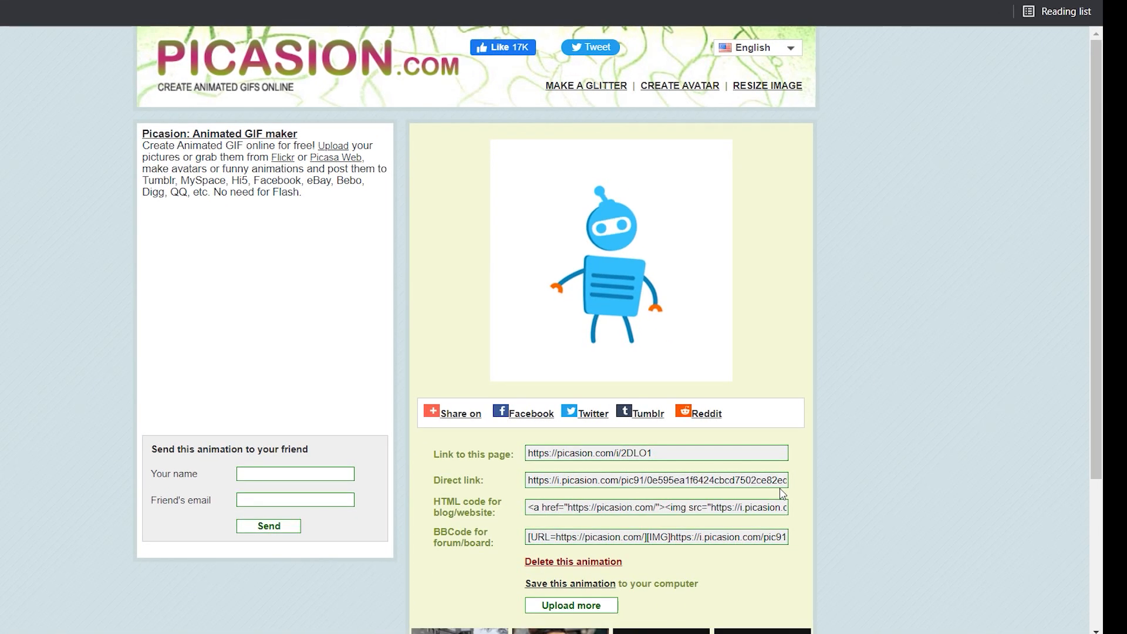
- Save the finished animation to the computer and open the downloaded GIF in Photos
left_click(563, 584)
left_click(100, 626)
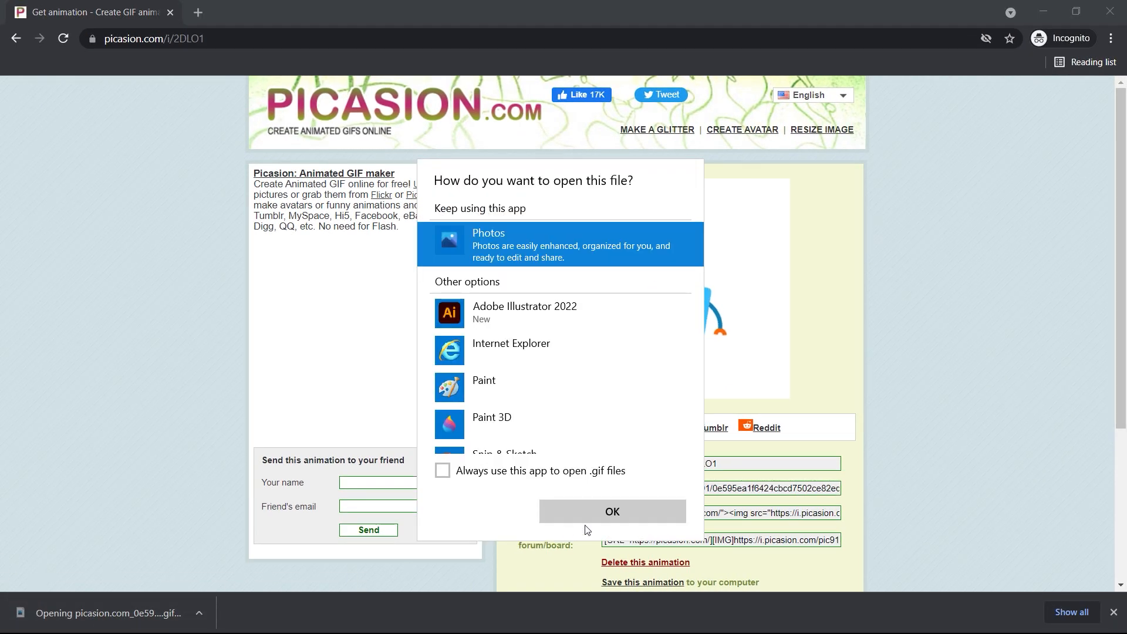
left_click(586, 525)
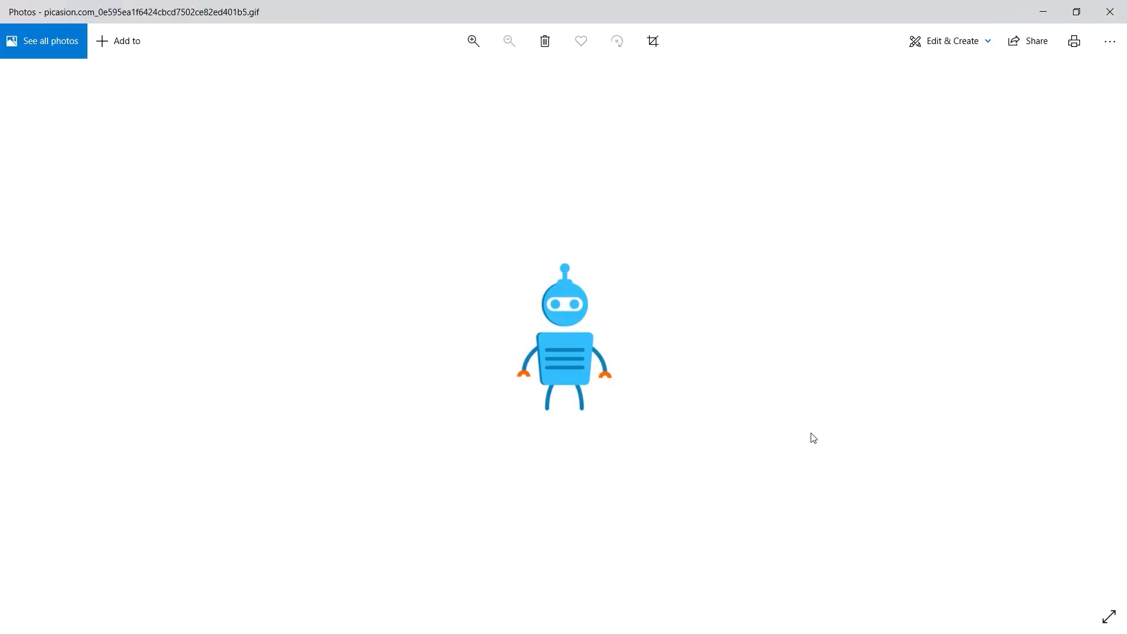